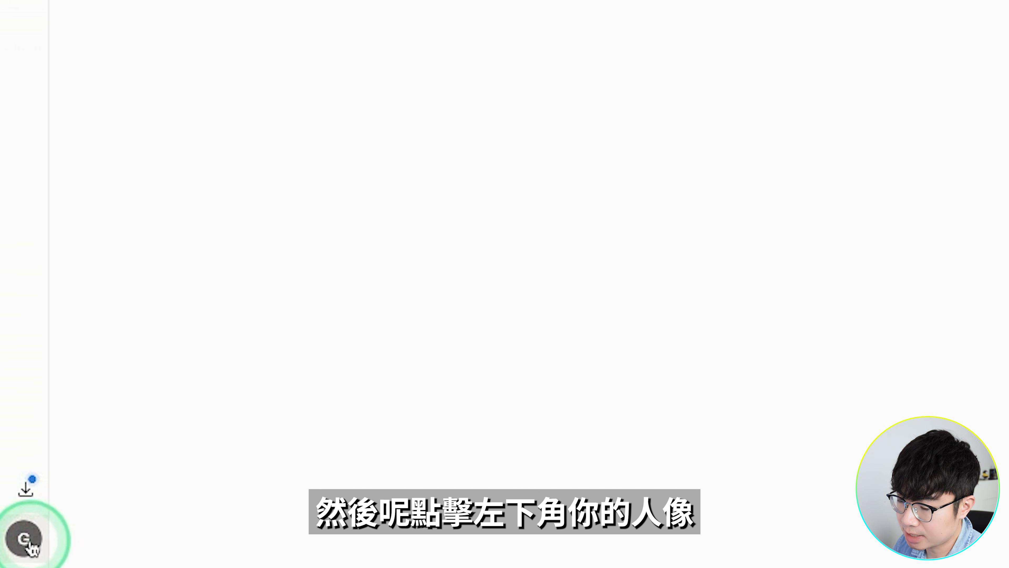
Open the connector settings in Claude and browse the directory of available connectors
{"action": "left_click", "coordinate": [24, 538]}
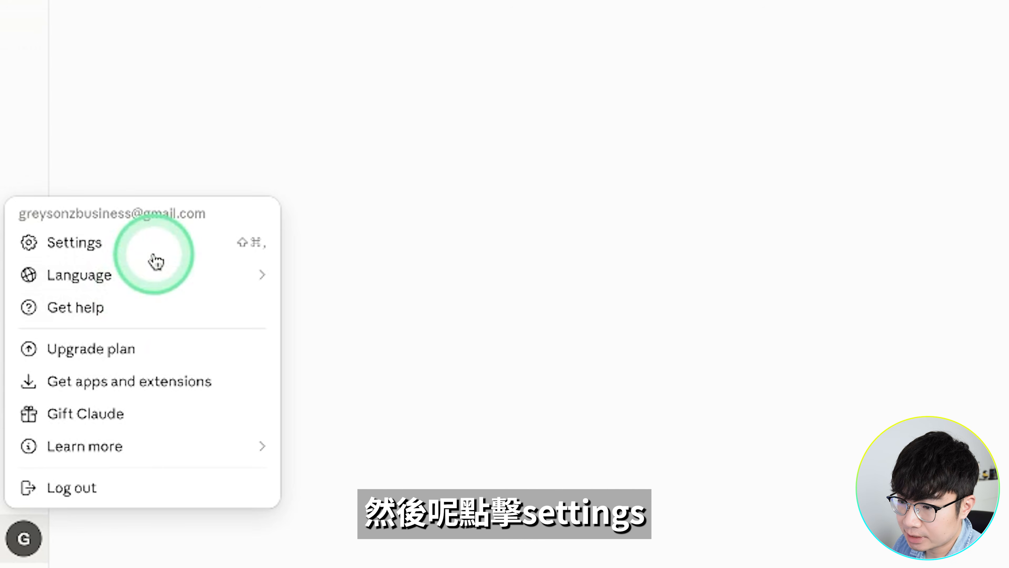
{"action": "left_click", "coordinate": [128, 247]}
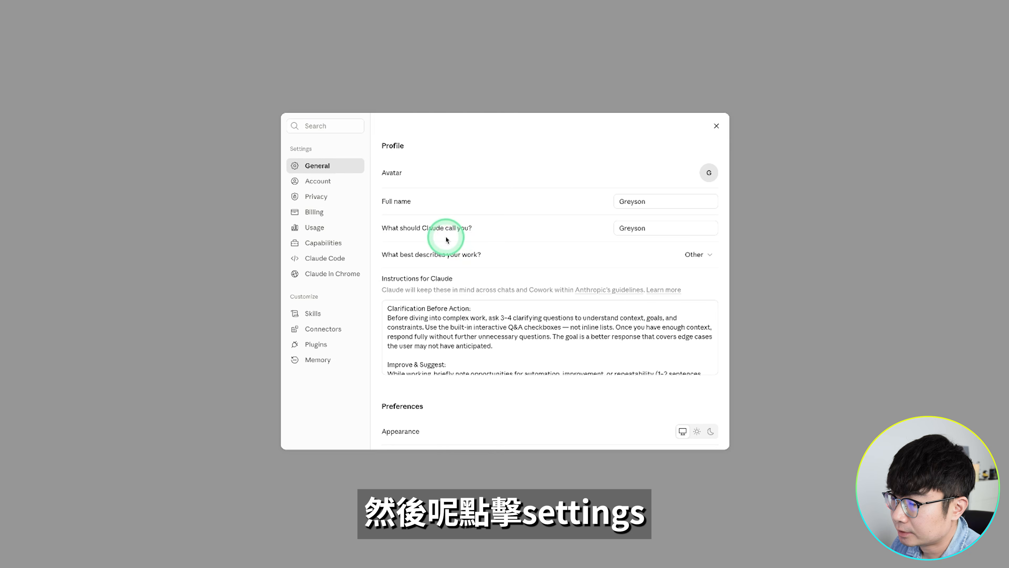
{"action": "left_click", "coordinate": [326, 334]}
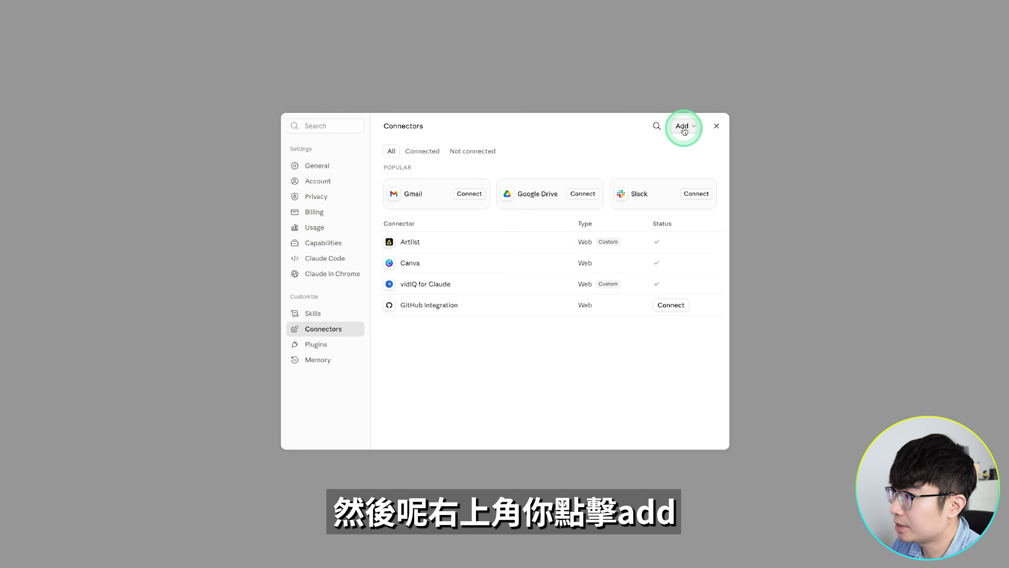
{"action": "left_click", "coordinate": [683, 127]}
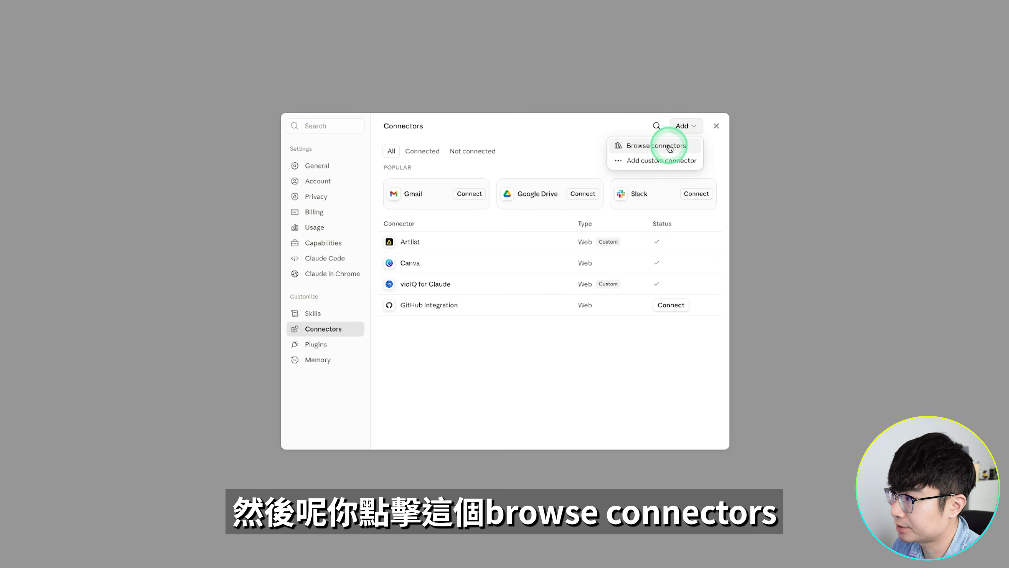
{"action": "left_click", "coordinate": [670, 147]}
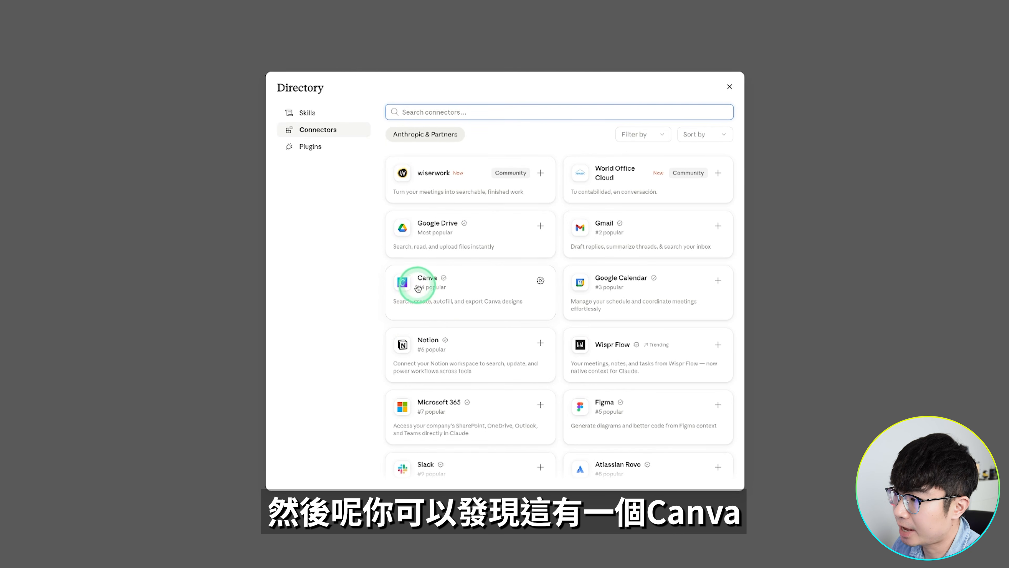
Search the connector directory for "canva", and look through the details of the connected Canva connector in the settings
{"action": "left_click", "coordinate": [457, 109]}
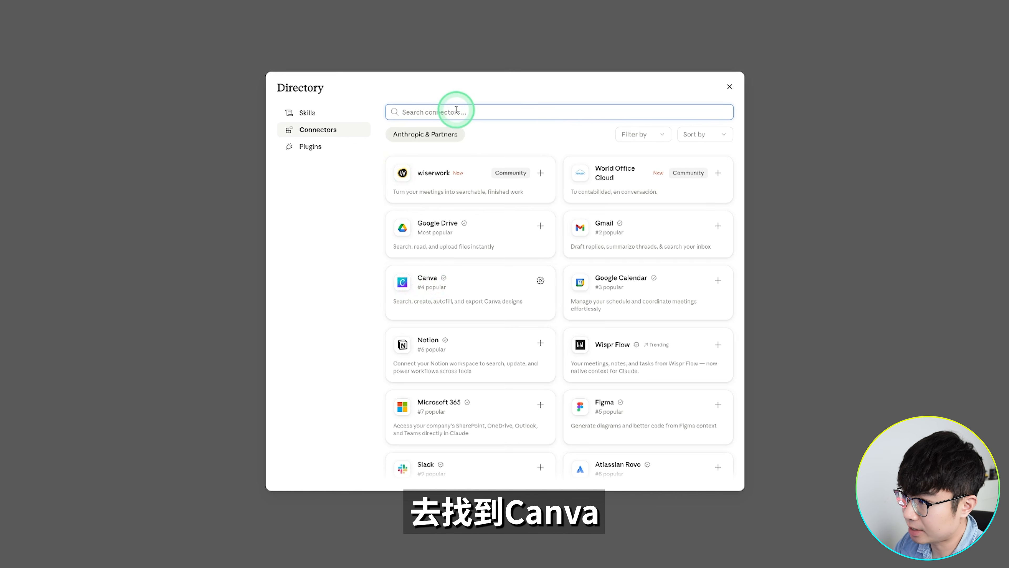
{"action": "type", "text": "canva"}
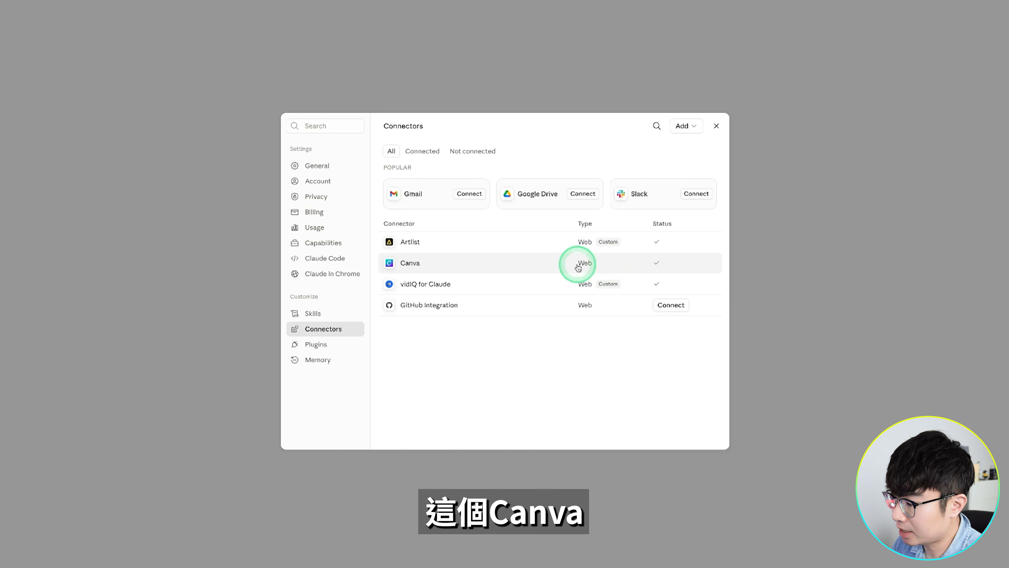
{"action": "left_click", "coordinate": [465, 263]}
{"action": "scroll", "coordinate": [523, 277], "scroll_direction": "down", "scroll_amount": 3}
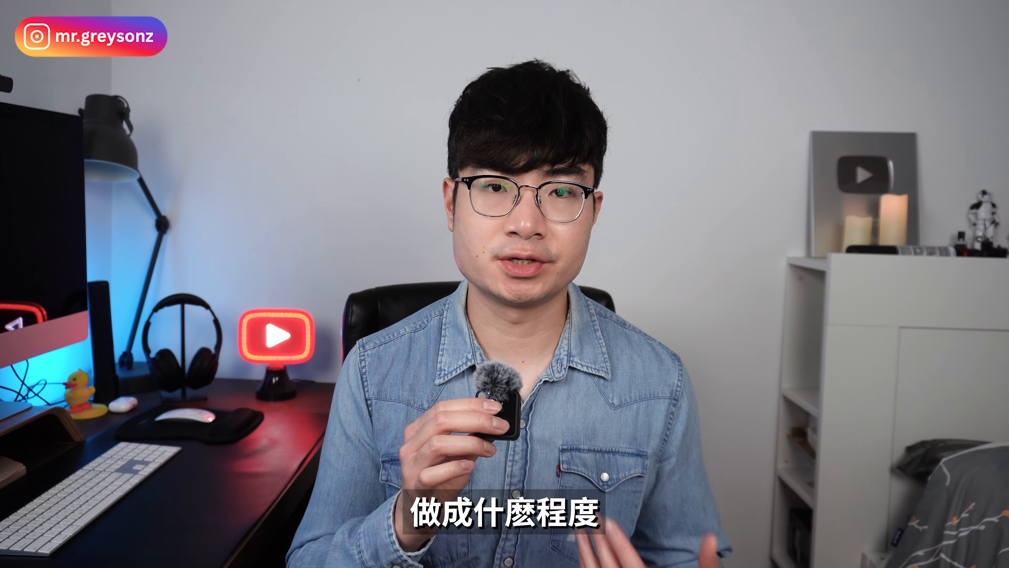
Ask Claude for a bulleted list of all available Canva connector functions with example prompts and paid-plan notes, and review the answer
{"action": "left_click", "coordinate": [486, 259]}
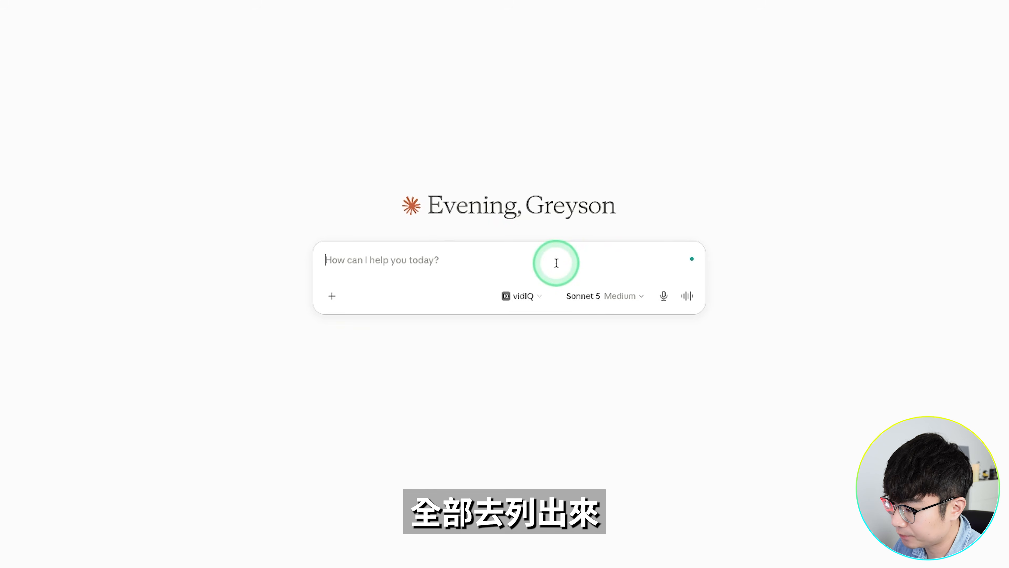
{"action": "type", "text": "列出這個對話裡Canva連接器所有可用的功能，只根據實際可用的工具清單來寫，不要用猜的。用條列式輸出，每個功能附一個範例提示詞，並註明是否需要Canva付費方案。"}
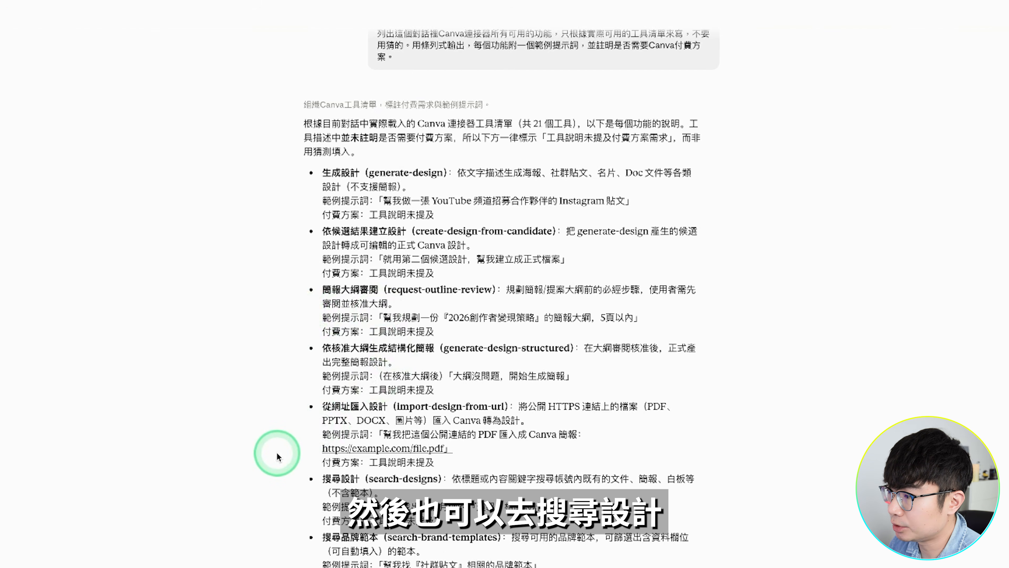
{"action": "scroll", "coordinate": [342, 457], "scroll_direction": "down", "scroll_amount": 5}
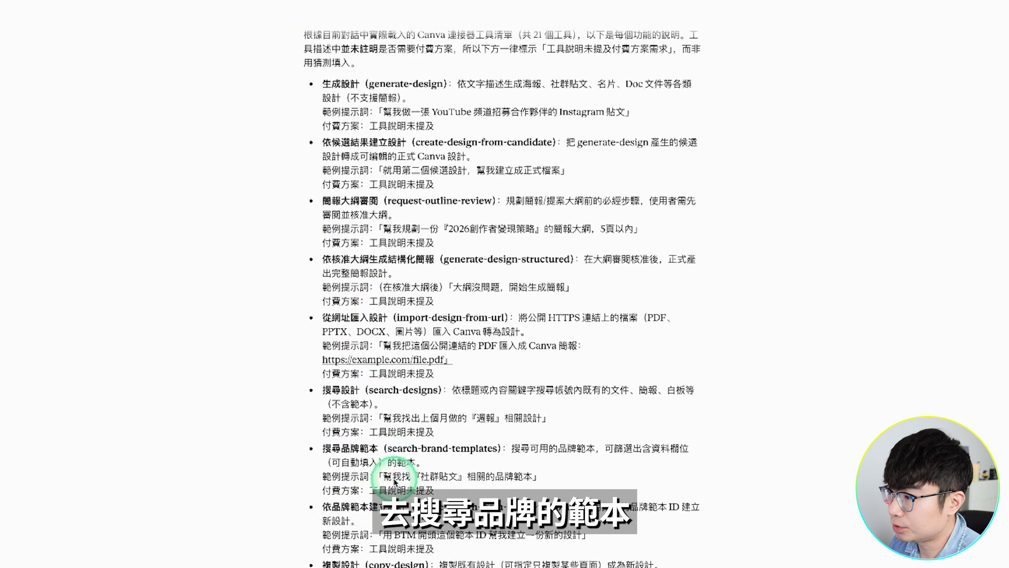
{"action": "scroll", "coordinate": [373, 388], "scroll_direction": "down", "scroll_amount": 5}
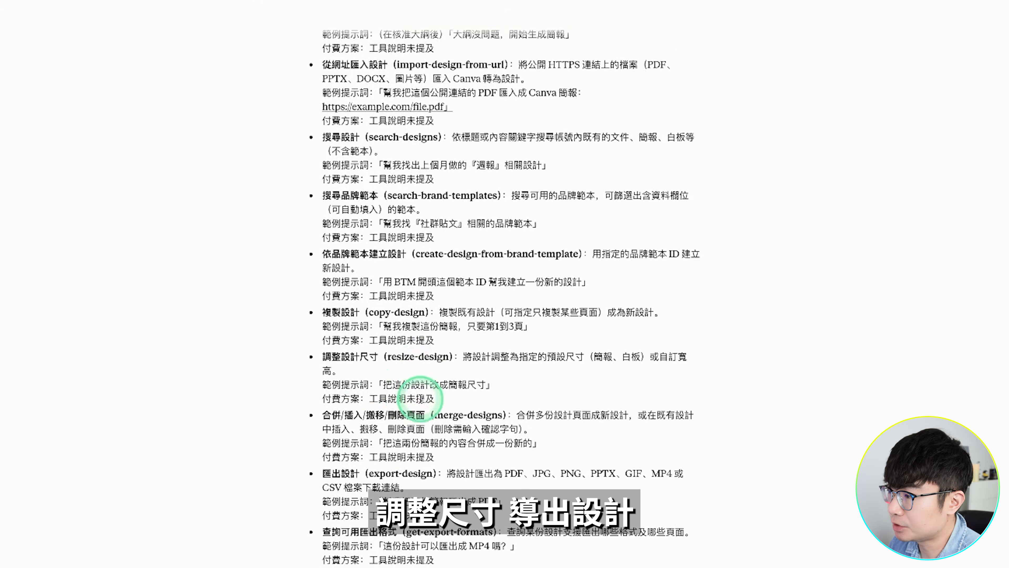
{"action": "scroll", "coordinate": [374, 388], "scroll_direction": "down", "scroll_amount": 6}
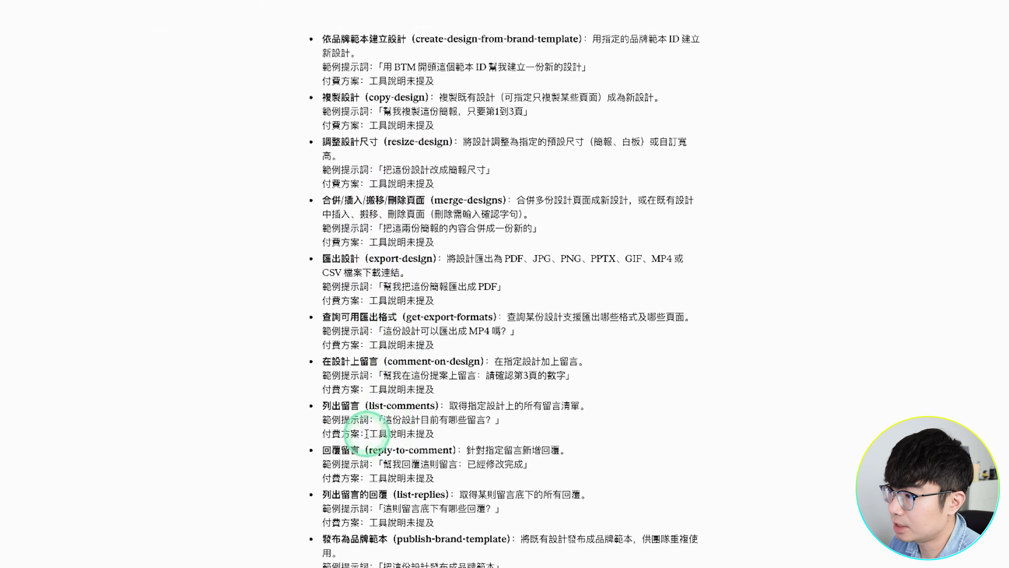
{"action": "scroll", "coordinate": [411, 451], "scroll_direction": "down", "scroll_amount": 2}
{"action": "scroll", "coordinate": [449, 457], "scroll_direction": "down", "scroll_amount": 1}
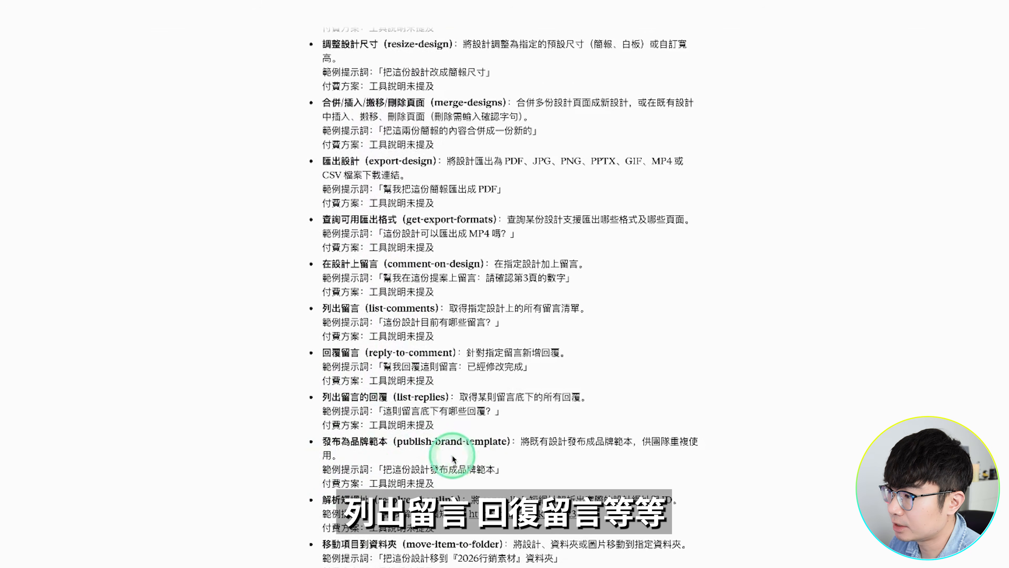
{"action": "scroll", "coordinate": [401, 473], "scroll_direction": "down", "scroll_amount": 4}
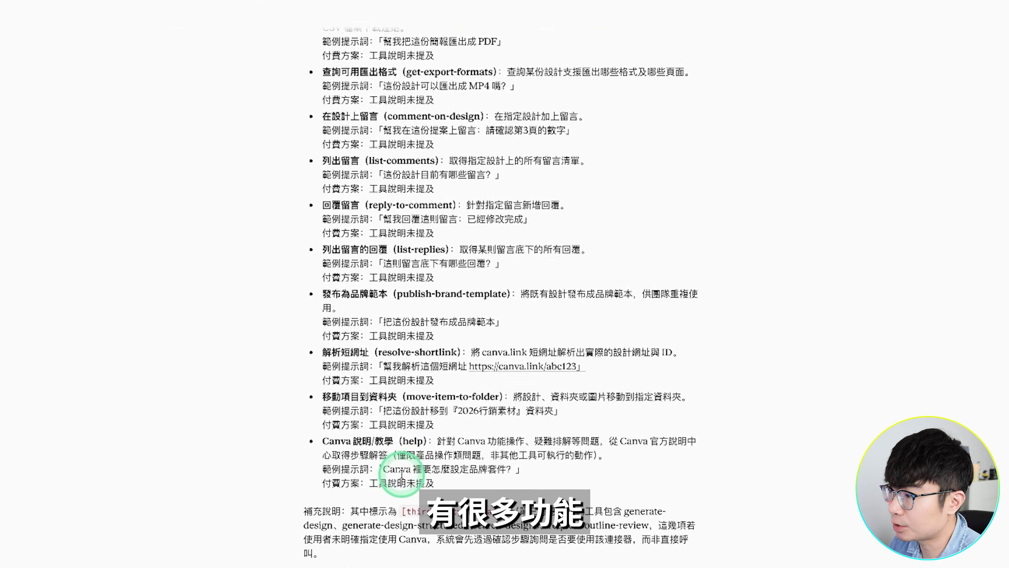
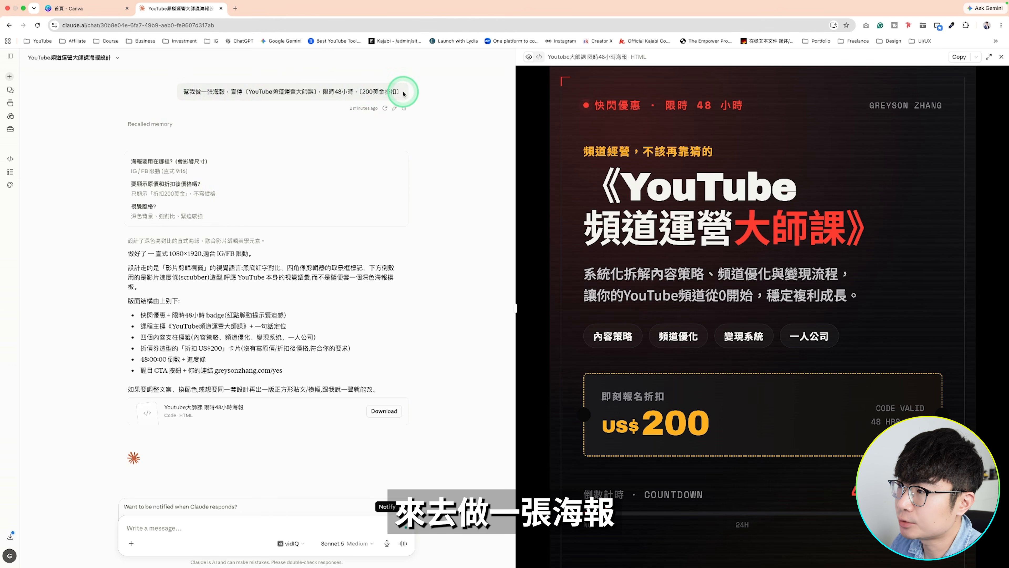
Reuse the earlier poster prompt, specifying Canva, to promote 〔YouTube頻道運營大師課〕 with 限時48小時 and 〔200美金折扣〕, and send it
{"action": "left_click_drag", "start_coordinate": [173, 88], "coordinate": [173, 89]}
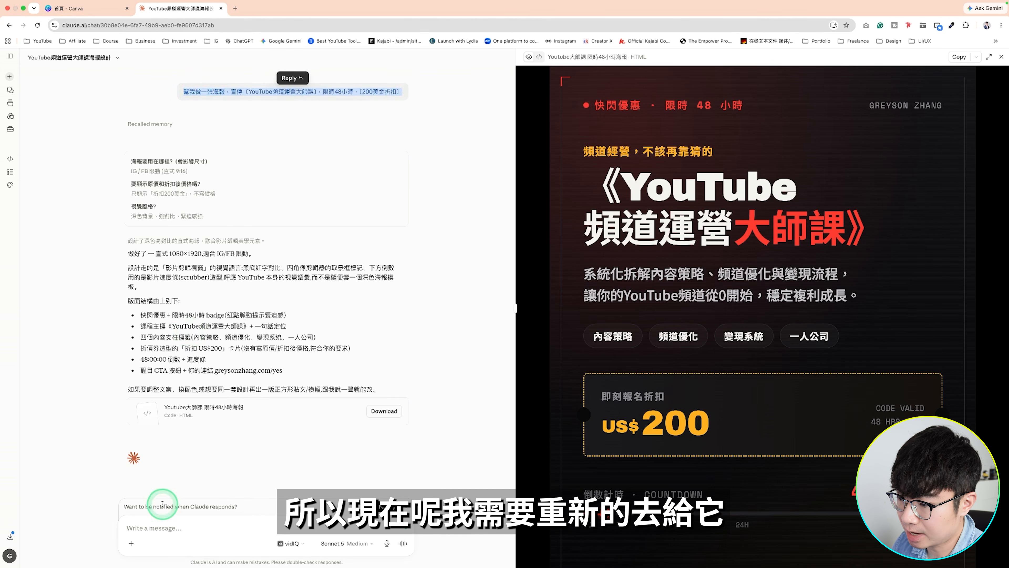
{"action": "left_click", "coordinate": [172, 527]}
{"action": "type", "text": "幫我做一張海報，宣傳〔YouTube頻道運營大師課〕，限時48小時，〔200美金折扣〕"}
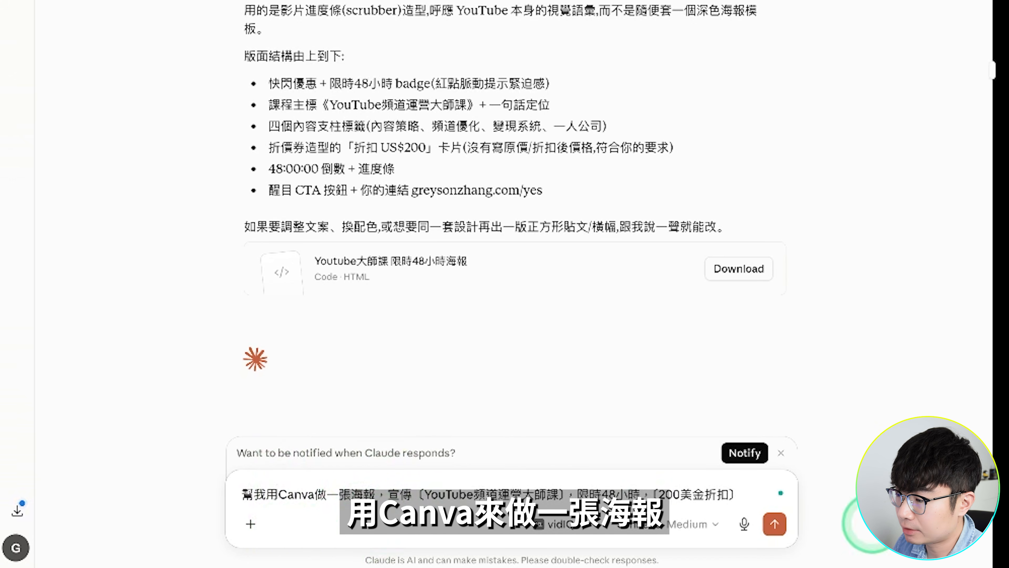
{"action": "left_click", "coordinate": [774, 523]}
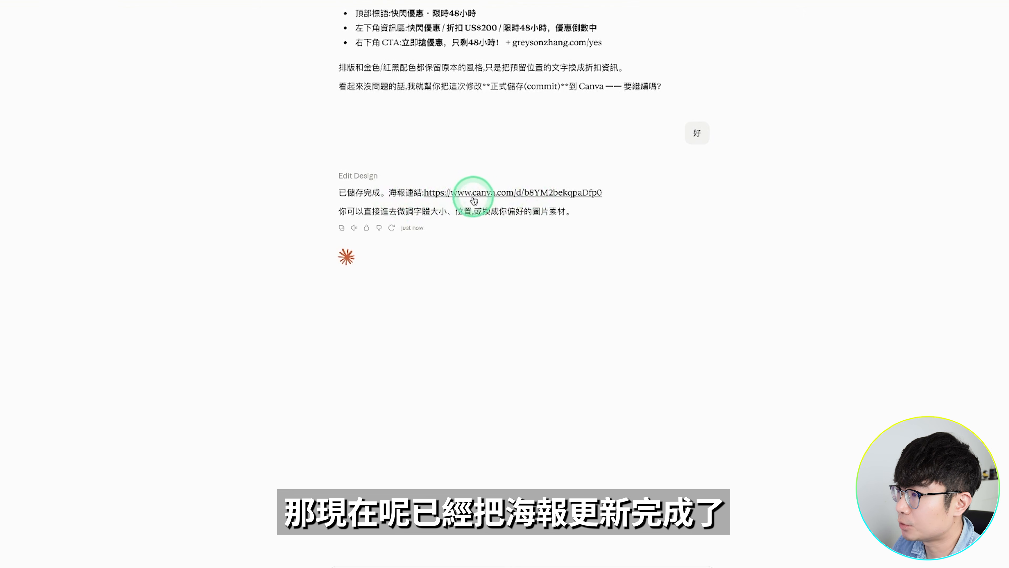
Open the saved poster's link in Canva and select the title text 《YouTube頻道運營大師課》 for editing
{"action": "left_click", "coordinate": [479, 198]}
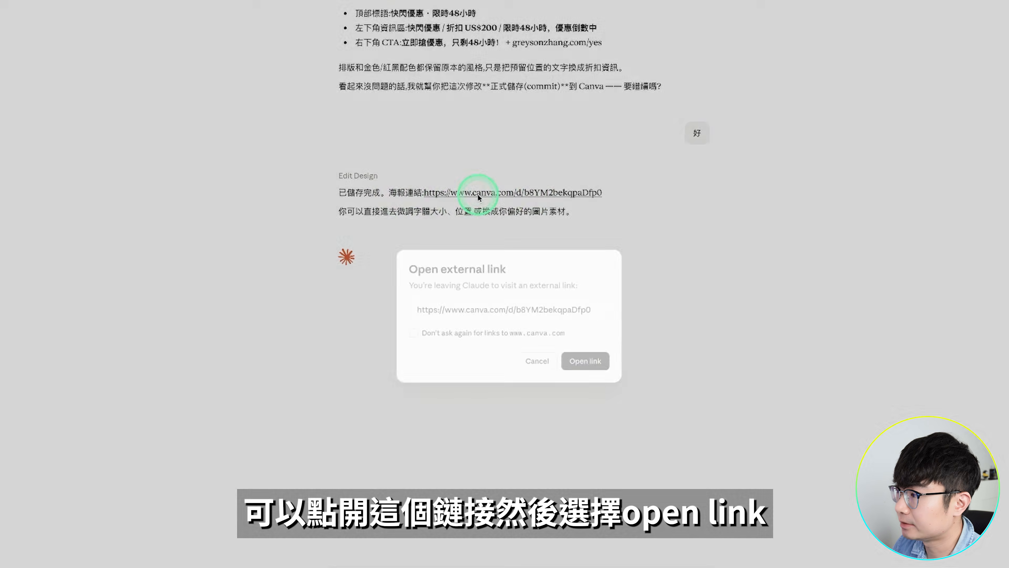
{"action": "left_click", "coordinate": [586, 362]}
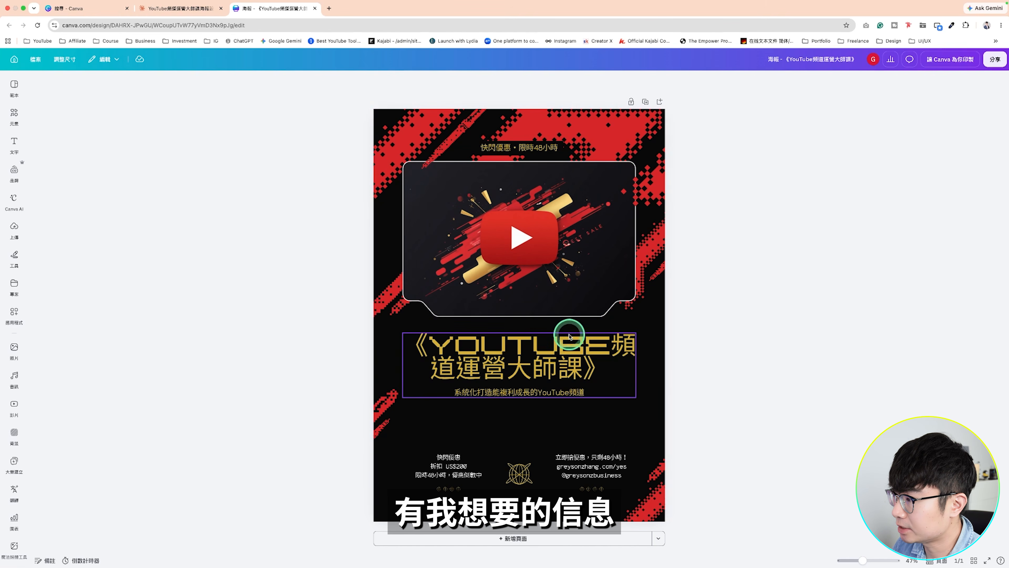
{"action": "left_click", "coordinate": [620, 345]}
{"action": "double_click", "coordinate": [614, 347]}
{"action": "left_click", "coordinate": [614, 347]}
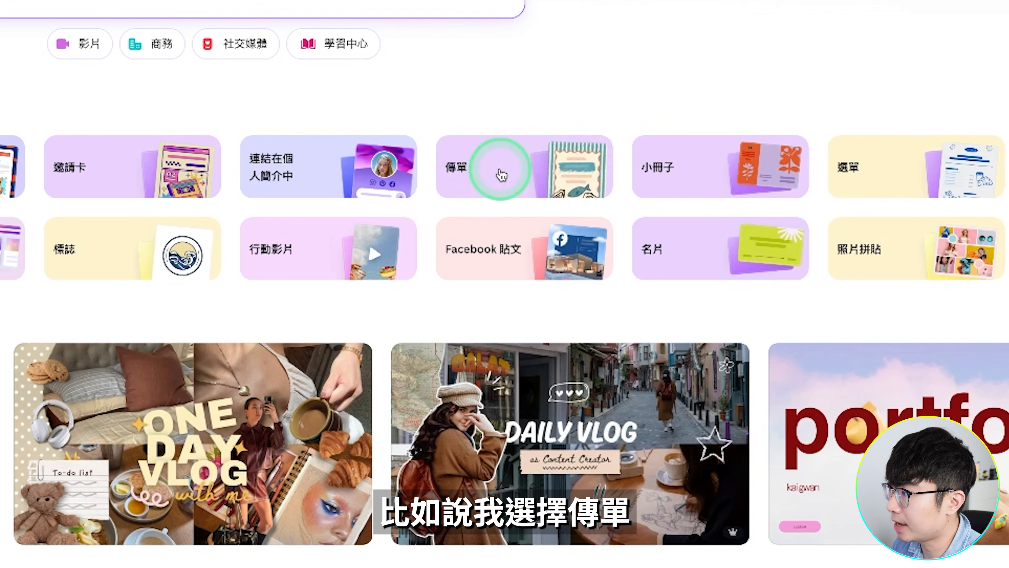
Browse Canva's flyer (傳單) templates, open the green 如何掌握數碼知識 template, and bring up its sharing options
{"action": "left_click", "coordinate": [502, 174]}
{"action": "scroll", "coordinate": [664, 226], "scroll_direction": "down", "scroll_amount": 6}
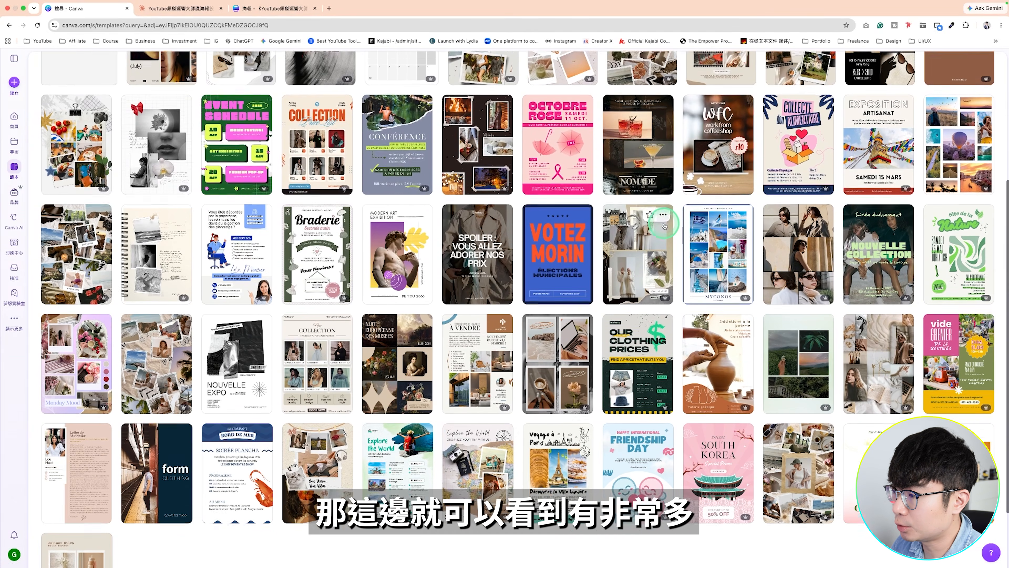
{"action": "scroll", "coordinate": [664, 225], "scroll_direction": "down", "scroll_amount": 5}
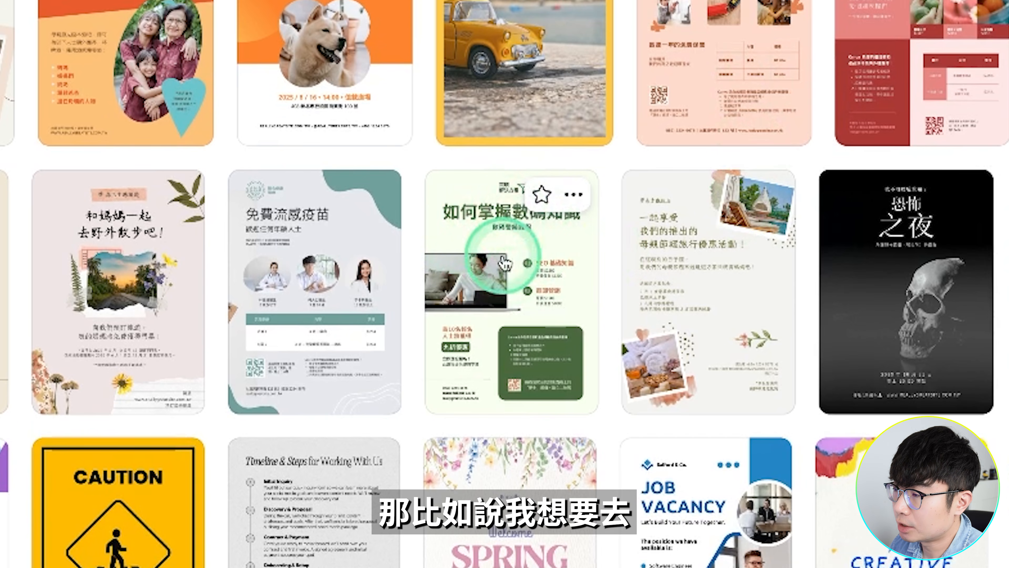
{"action": "left_click", "coordinate": [521, 270]}
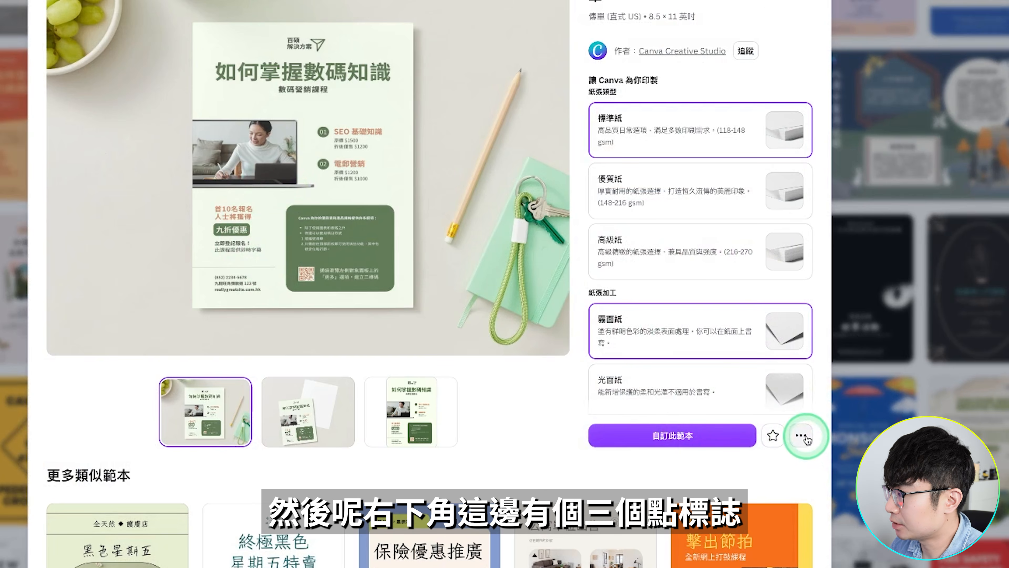
{"action": "left_click", "coordinate": [801, 436]}
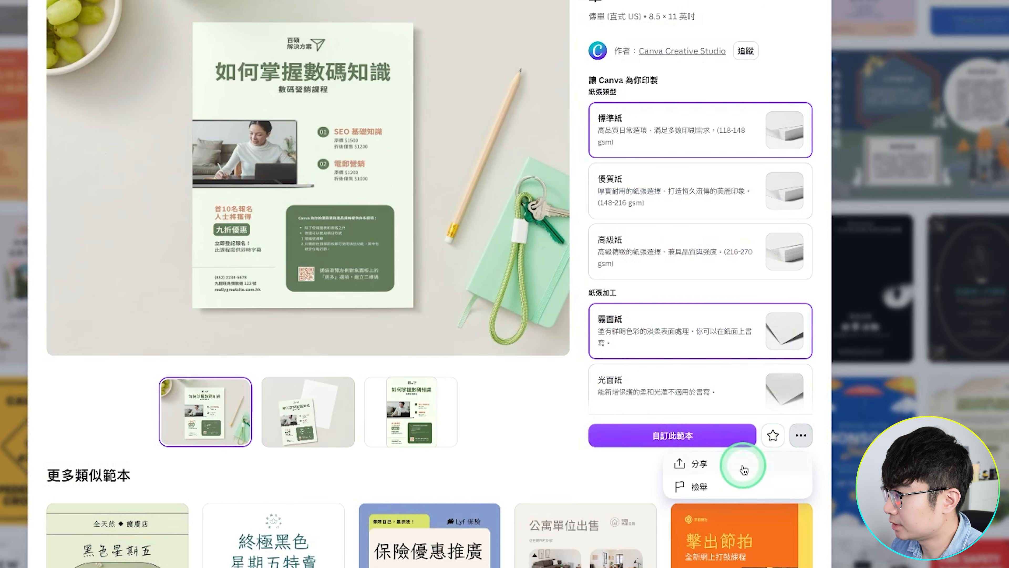
Send Claude the template link with a request to analyze each block's word count and ask questions for replacing the text at matching lengths
{"action": "left_click", "coordinate": [467, 225]}
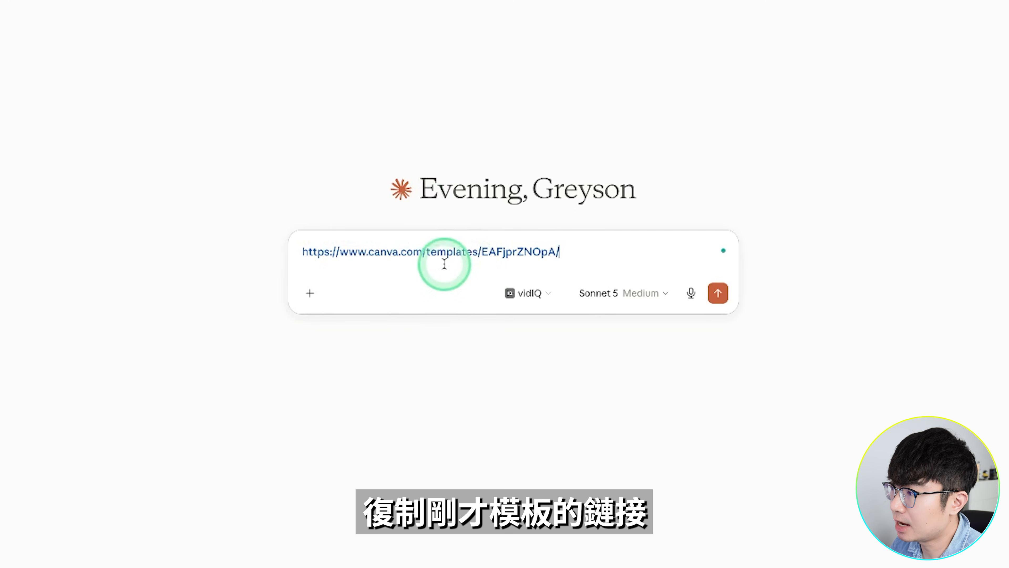
{"action": "type", "text": "分析這個Canva範本，特別注意每個區塊大概是多少字。然後問我問題，把文字換成我的資訊，字數盡量對齊原本每個區塊的長度。"}
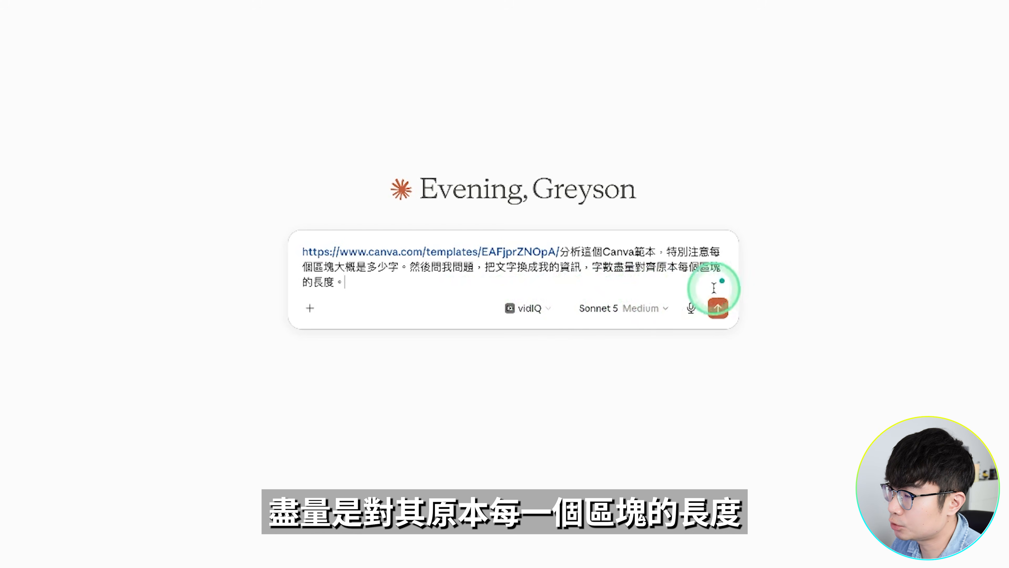
{"action": "left_click", "coordinate": [718, 308]}
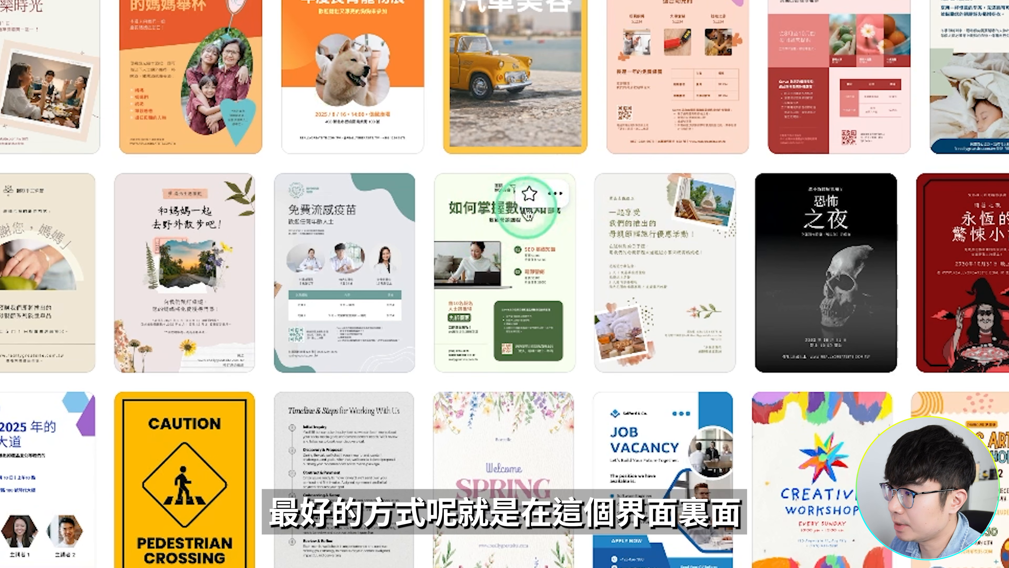
Open the green 如何掌握數碼知識 flyer template as a customizable design and copy its full edit link
{"action": "left_click", "coordinate": [557, 193]}
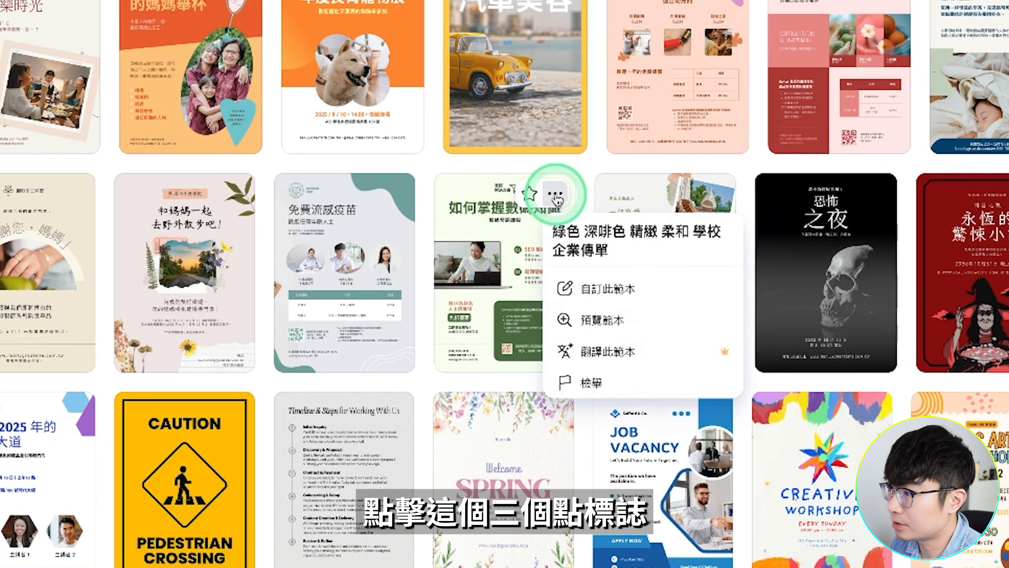
{"action": "left_click", "coordinate": [650, 294]}
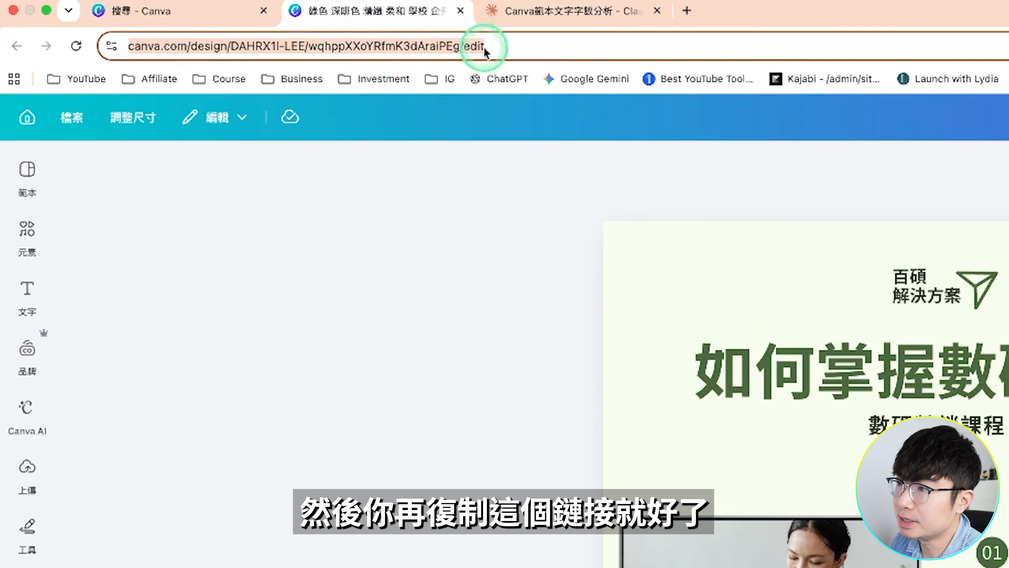
{"action": "left_click_drag", "start_coordinate": [267, 24], "coordinate": [106, 26]}
{"action": "left_click_drag", "start_coordinate": [220, 52], "coordinate": [142, 45]}
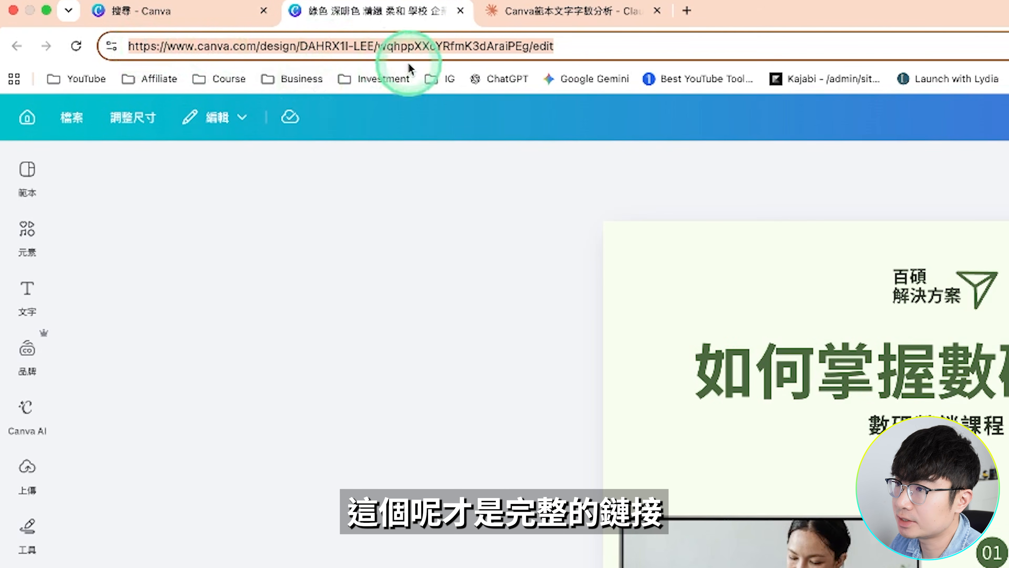
Answer Claude's flyer questions with 創億聯盟(會員社群) as the product, two different plans as the items, and original plus discounted prices
{"action": "left_click", "coordinate": [573, 11]}
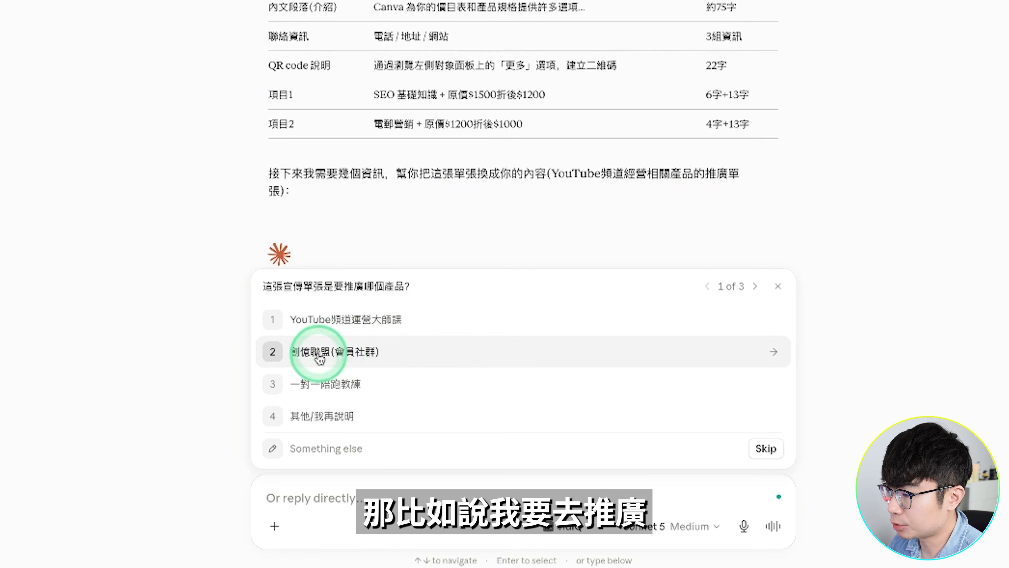
{"action": "left_click", "coordinate": [470, 361]}
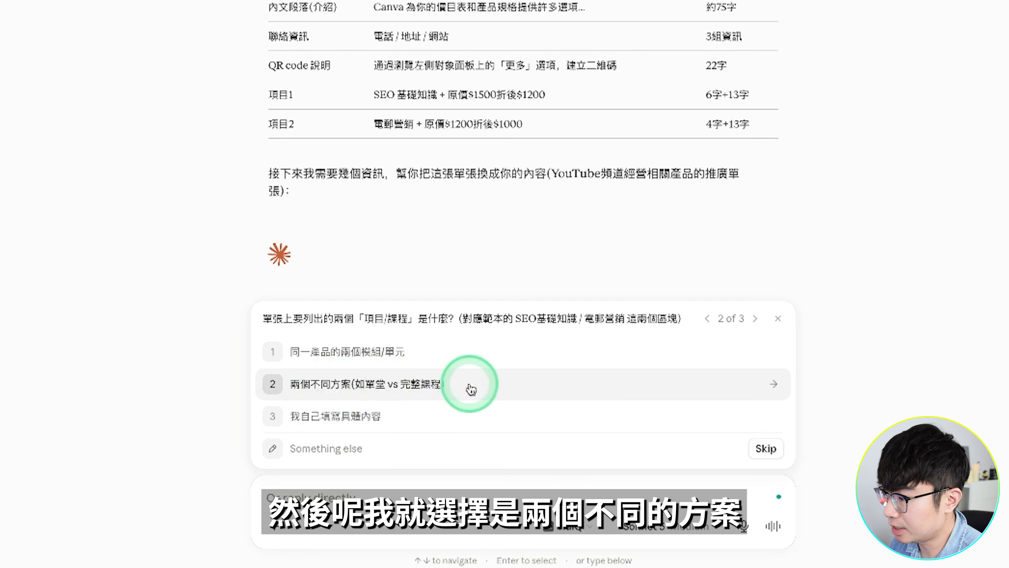
{"action": "left_click", "coordinate": [488, 389]}
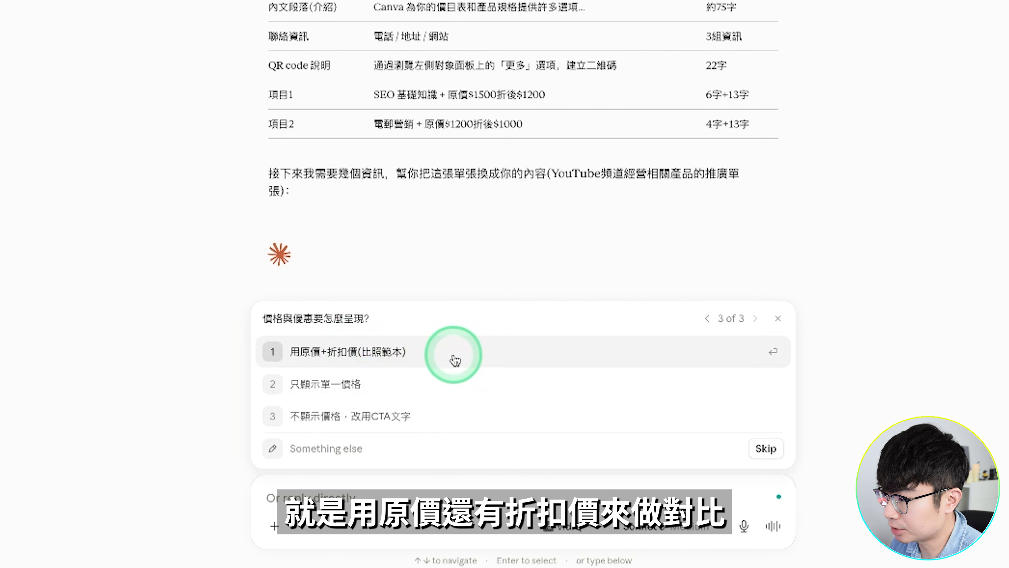
{"action": "left_click", "coordinate": [474, 360]}
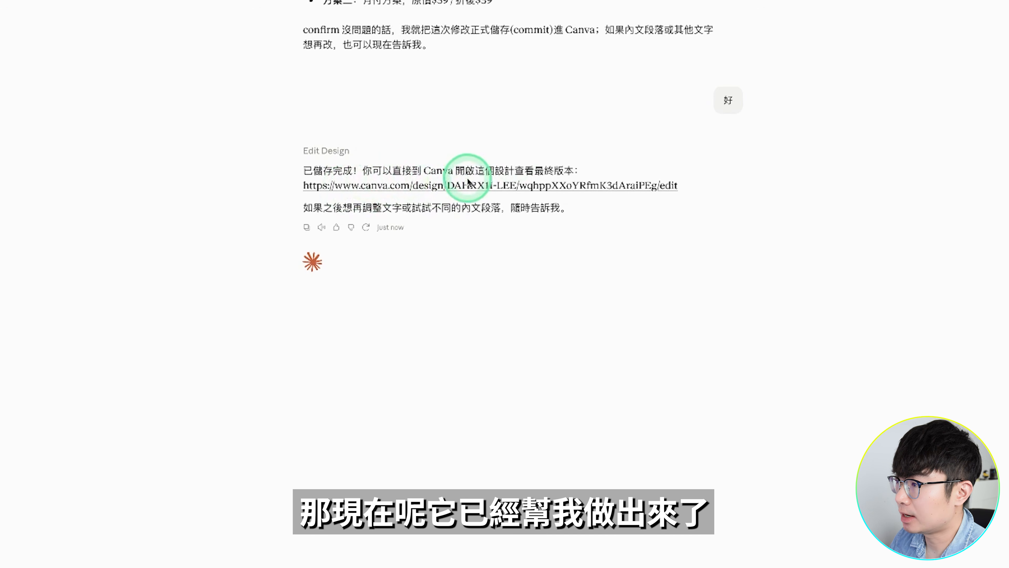
Open the edited flyer from Claude's link and scale the title 如何靠YouTube變現 down to one line at about size 44, adjusting its position
{"action": "left_click", "coordinate": [444, 183]}
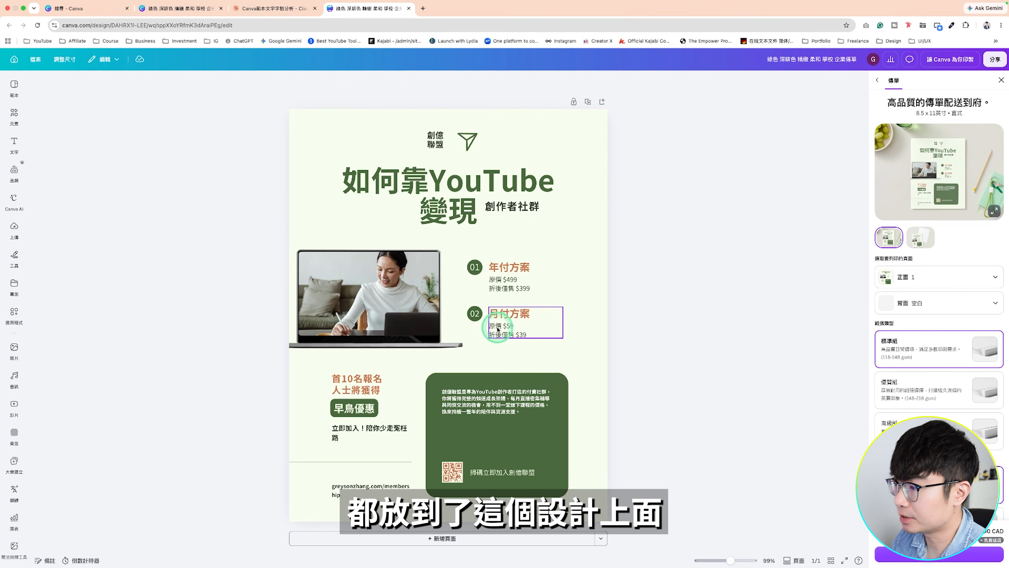
{"action": "left_click", "coordinate": [437, 184]}
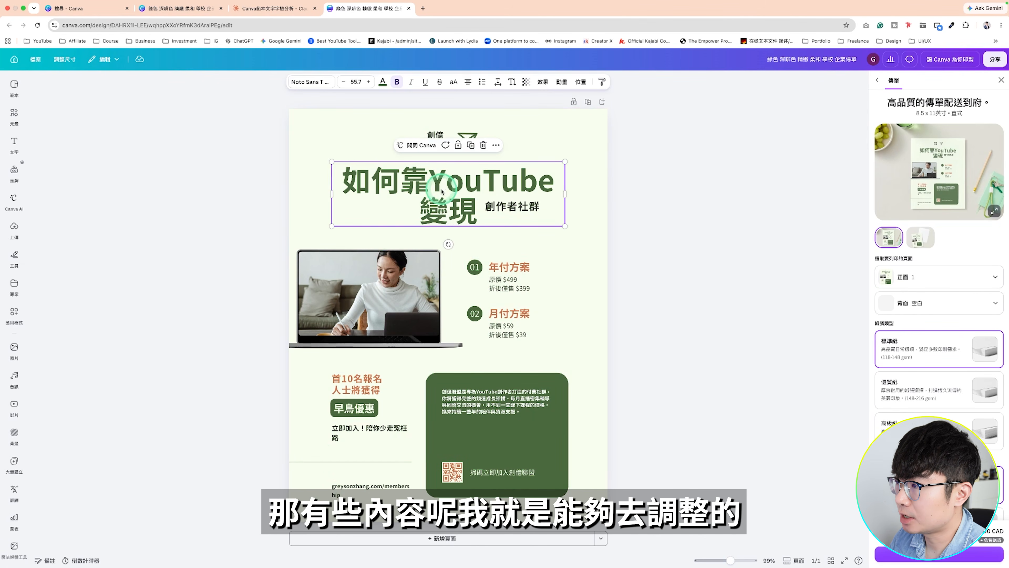
{"action": "left_click_drag", "start_coordinate": [567, 193], "coordinate": [558, 170]}
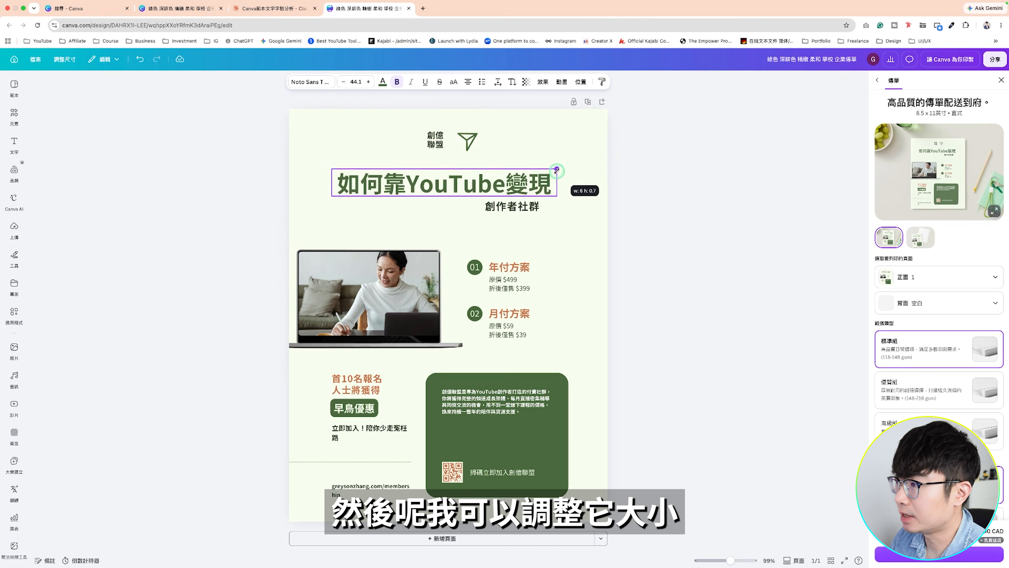
{"action": "left_click_drag", "start_coordinate": [501, 185], "coordinate": [507, 185]}
Move the subtitle 創作者社群 so it sits centered beneath the flyer's title
{"action": "left_click", "coordinate": [525, 207]}
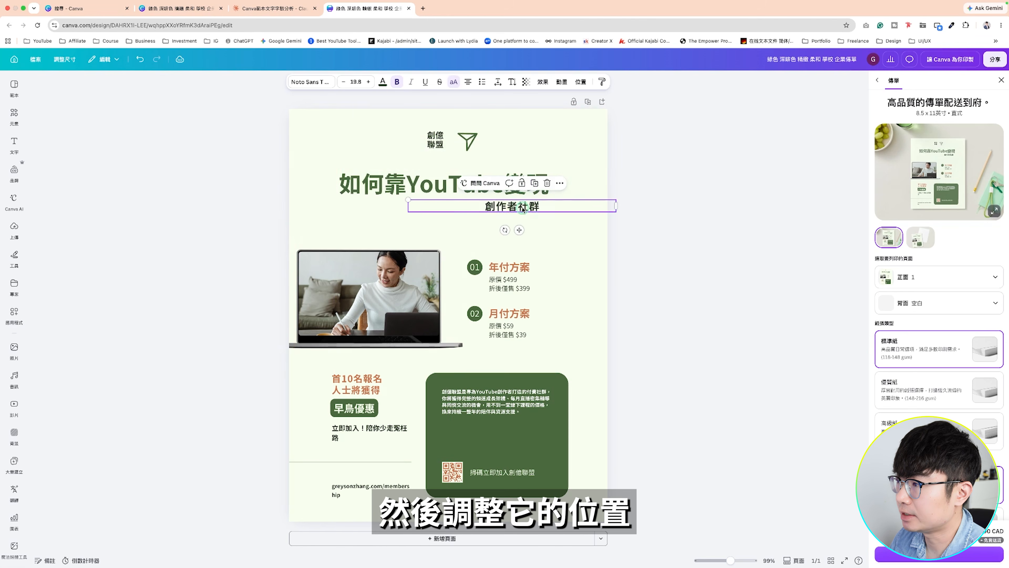
{"action": "left_click_drag", "start_coordinate": [441, 209], "coordinate": [448, 208]}
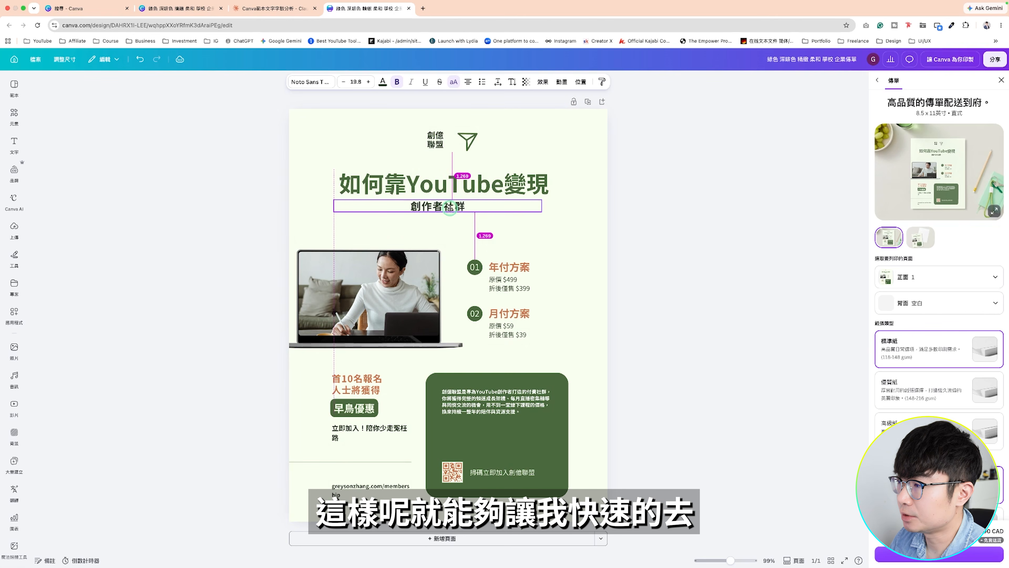
{"action": "left_click", "coordinate": [564, 229]}
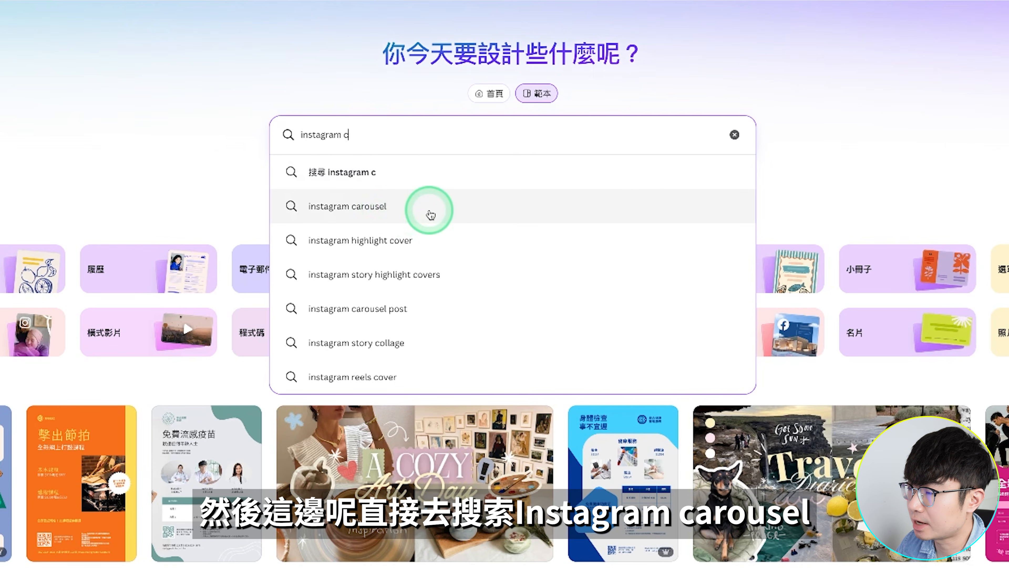
Search Canva templates for instagram carousel, open the Photocentric Beat Productivity Killers Now template as a customizable design, and copy its edit link
{"action": "left_click", "coordinate": [431, 214]}
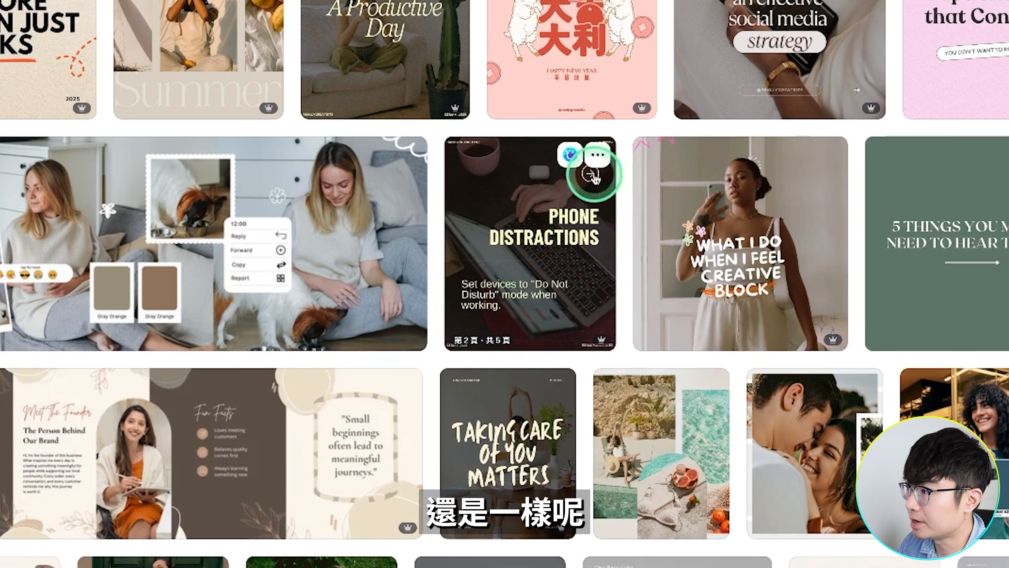
{"action": "left_click", "coordinate": [598, 156]}
{"action": "left_click", "coordinate": [687, 288]}
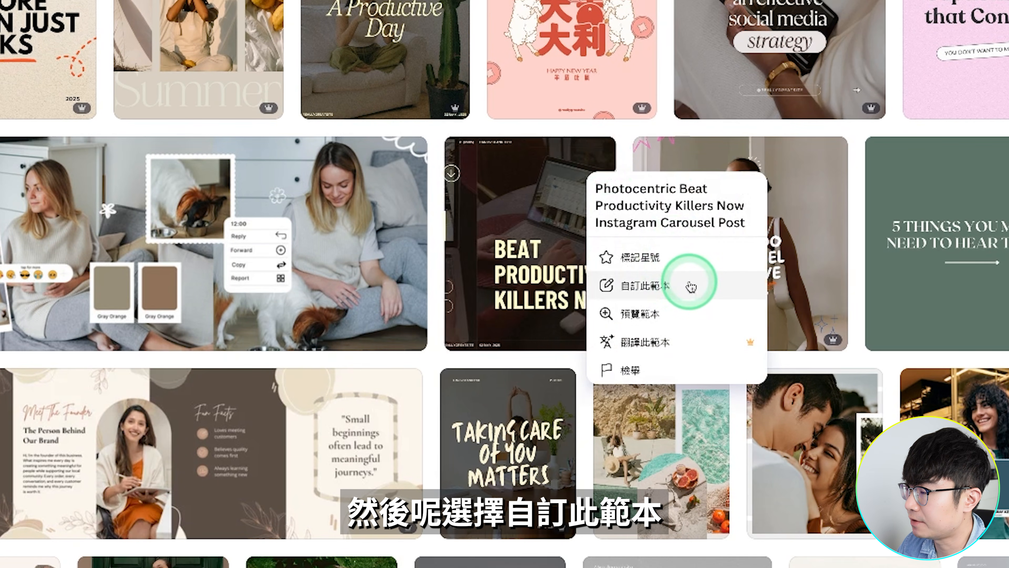
{"action": "left_click", "coordinate": [239, 45]}
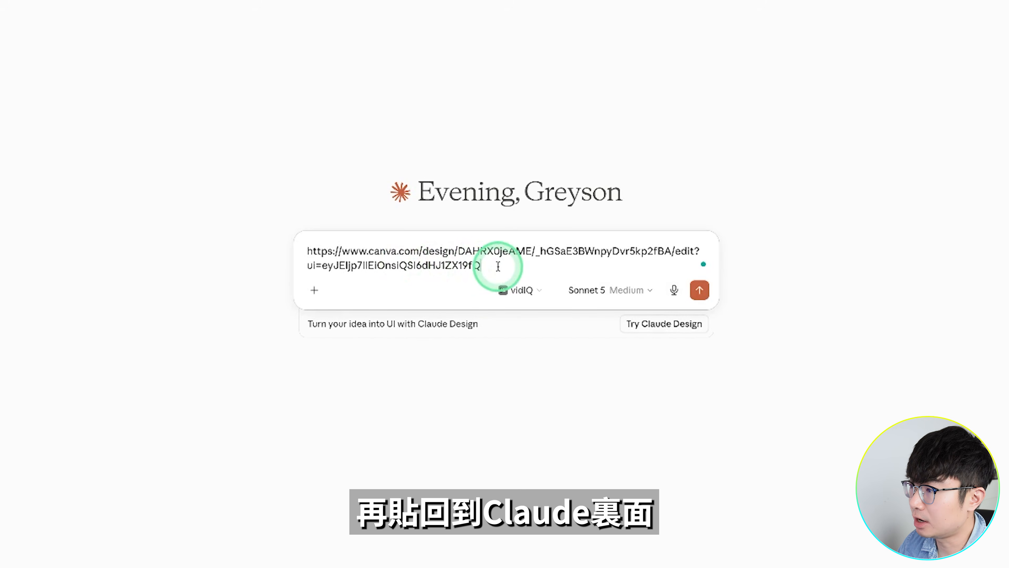
Ask Claude to analyze the linked template's word counts and make a carousel with new copy, choosing 內容變現/數位產品相關 as topic and pure education as purpose
{"action": "type", "text": "分析這個Canva範本，特別注意每個區塊大概是多少字。然後幫我規劃每一頁的新文案。最後用這個範本套上我的新文案，做成輪播。"}
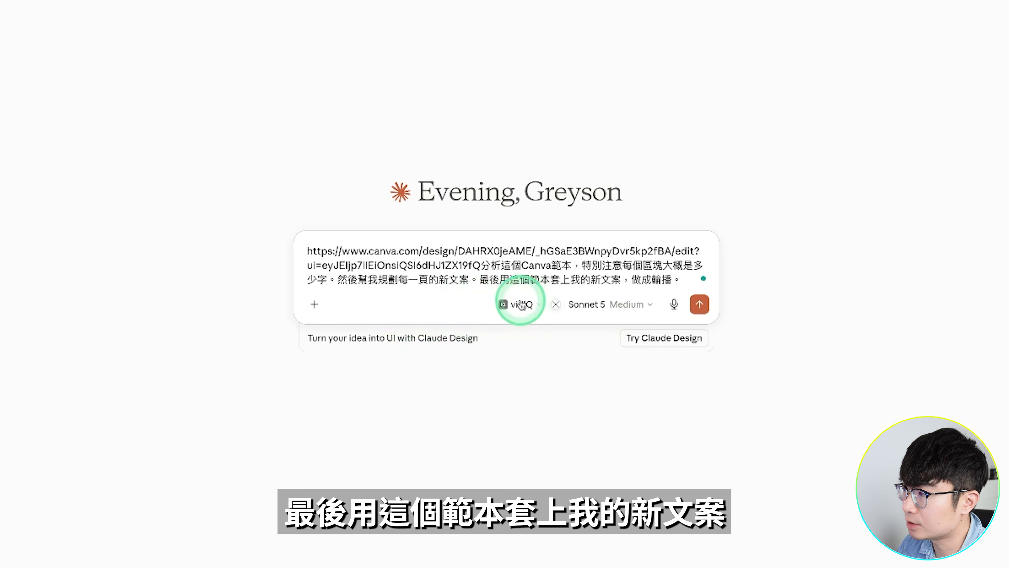
{"action": "left_click", "coordinate": [700, 304]}
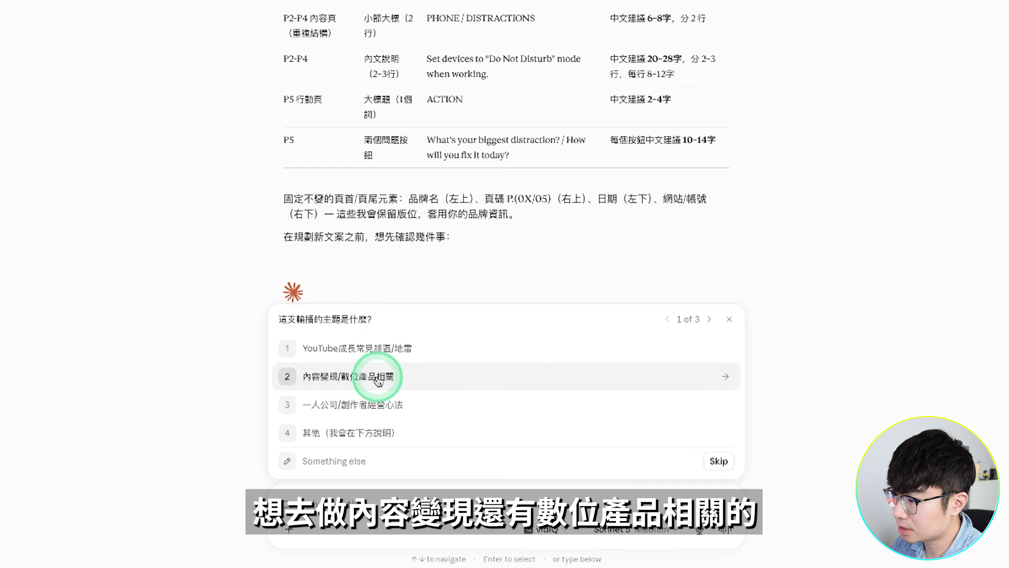
{"action": "left_click", "coordinate": [410, 381]}
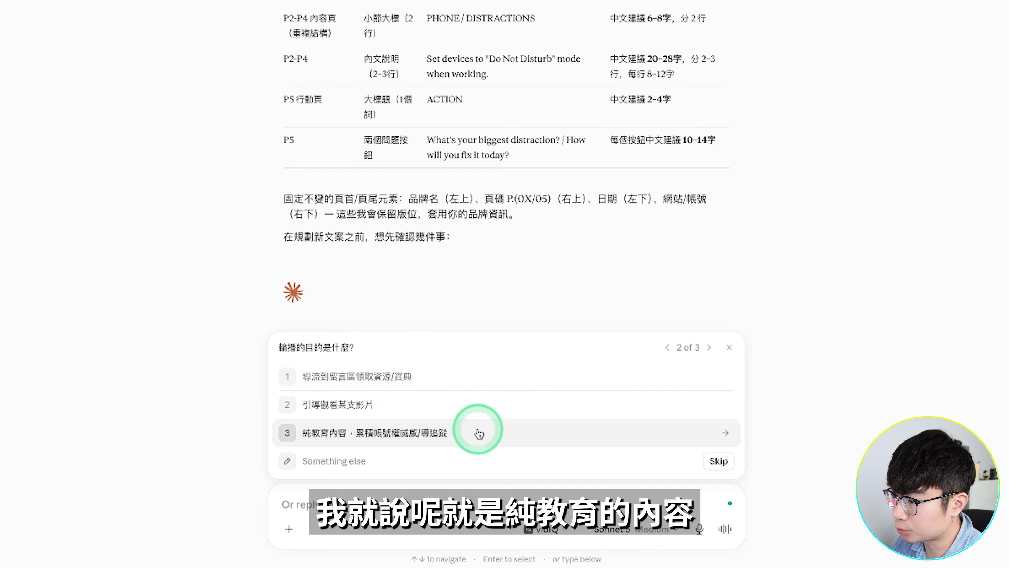
{"action": "left_click", "coordinate": [456, 438]}
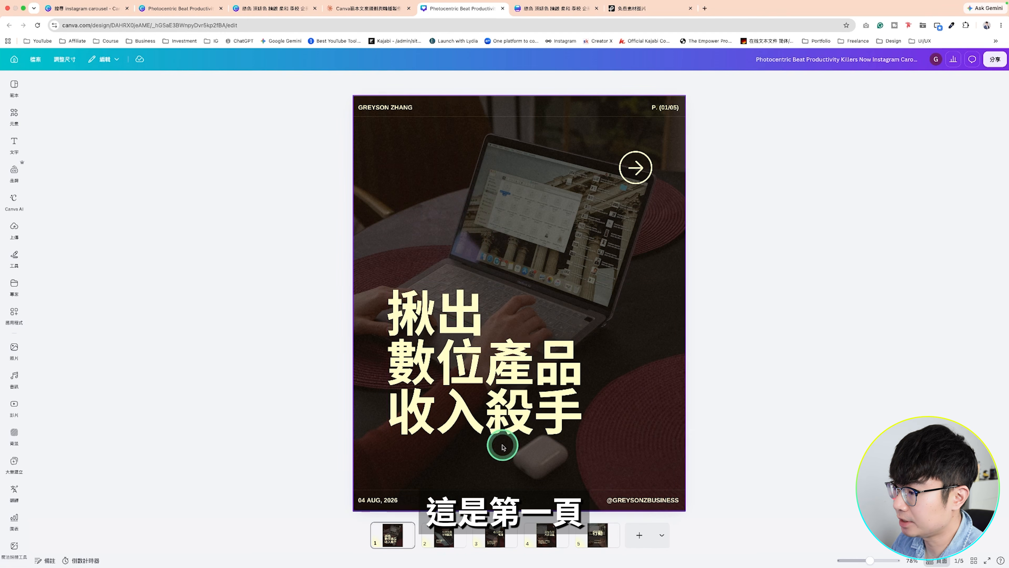
Review the rewritten headings and body text on all five pages of the Instagram carousel in Canva
{"action": "left_click", "coordinate": [444, 537]}
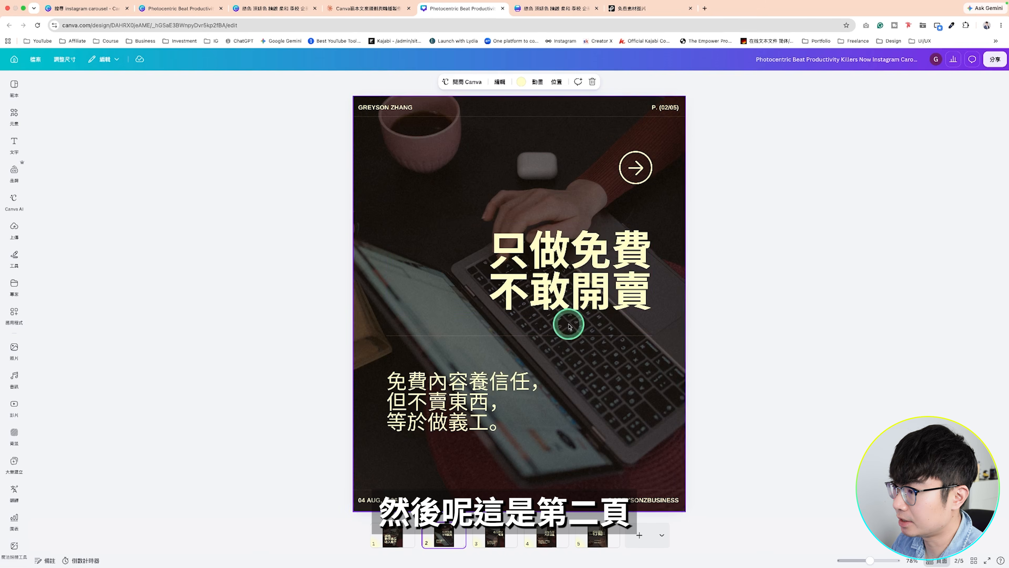
{"action": "left_click", "coordinate": [495, 537]}
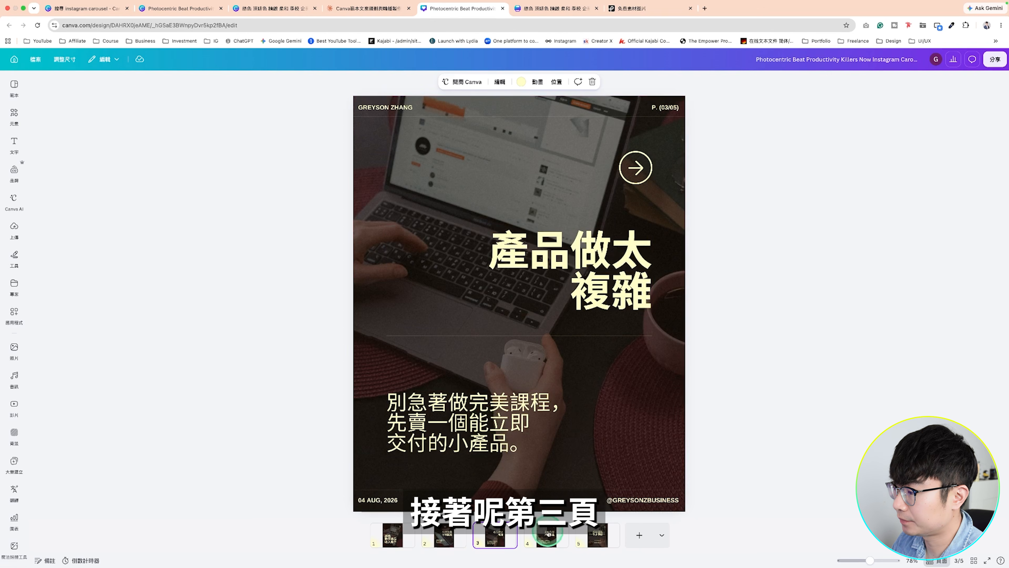
{"action": "left_click", "coordinate": [547, 537]}
{"action": "left_click", "coordinate": [598, 536]}
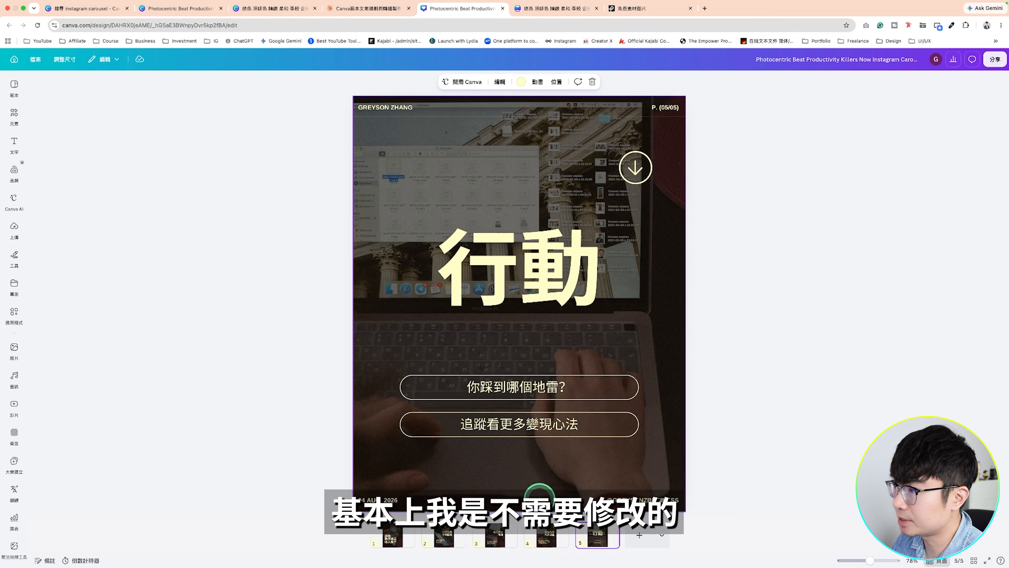
{"action": "left_click", "coordinate": [551, 534]}
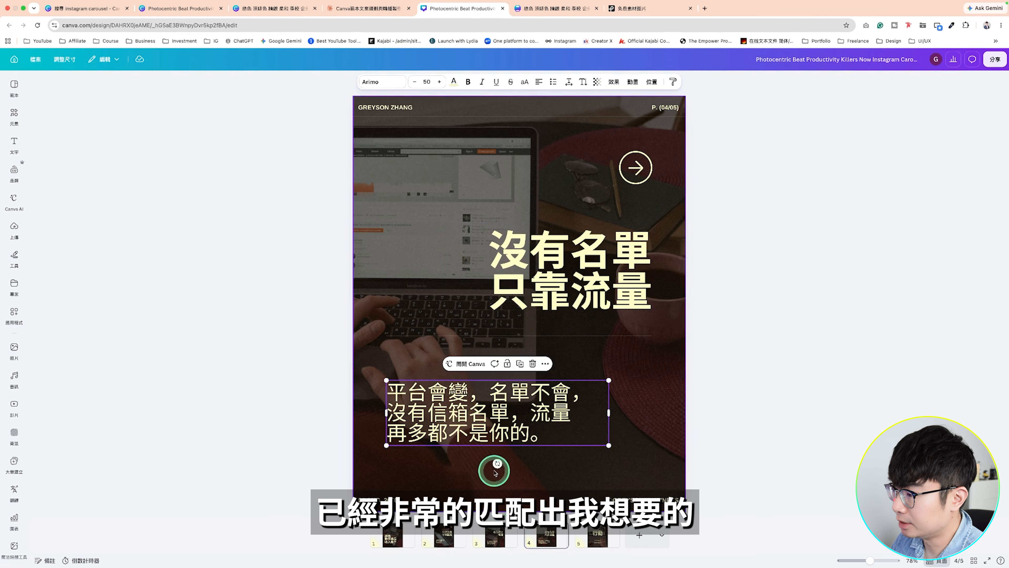
{"action": "left_click", "coordinate": [495, 537]}
{"action": "left_click", "coordinate": [445, 539]}
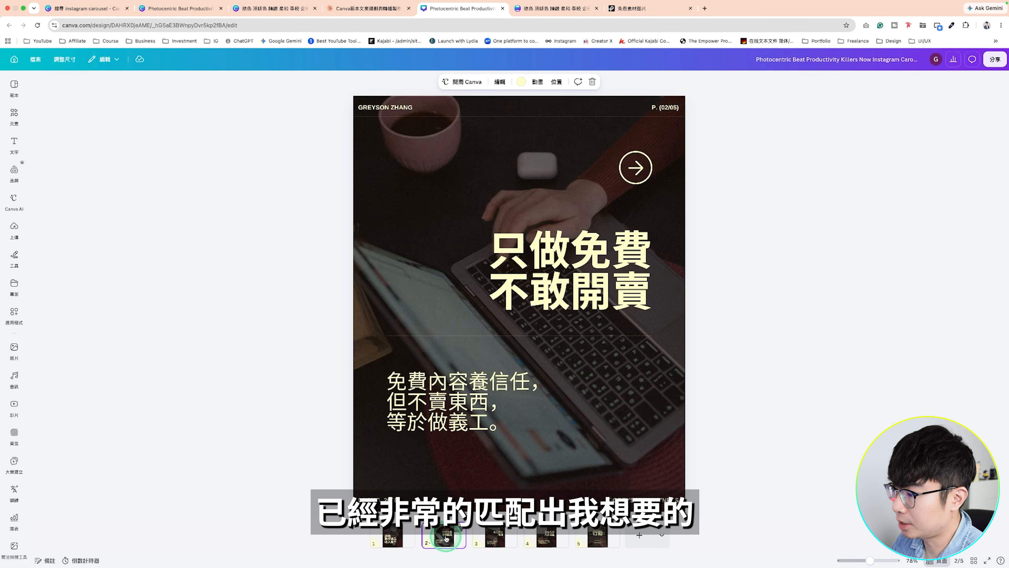
{"action": "left_click", "coordinate": [404, 539]}
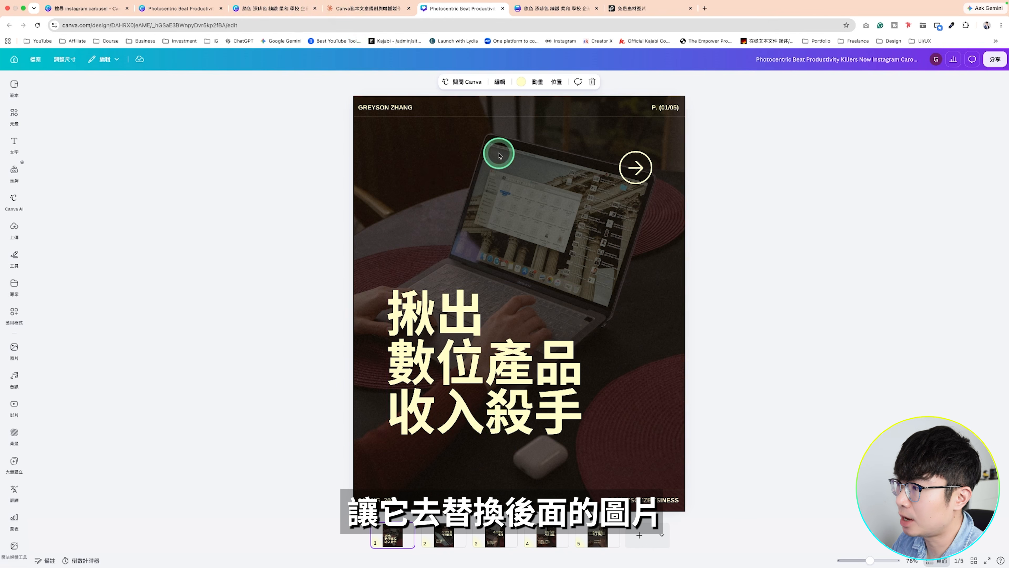
{"action": "left_click", "coordinate": [446, 542]}
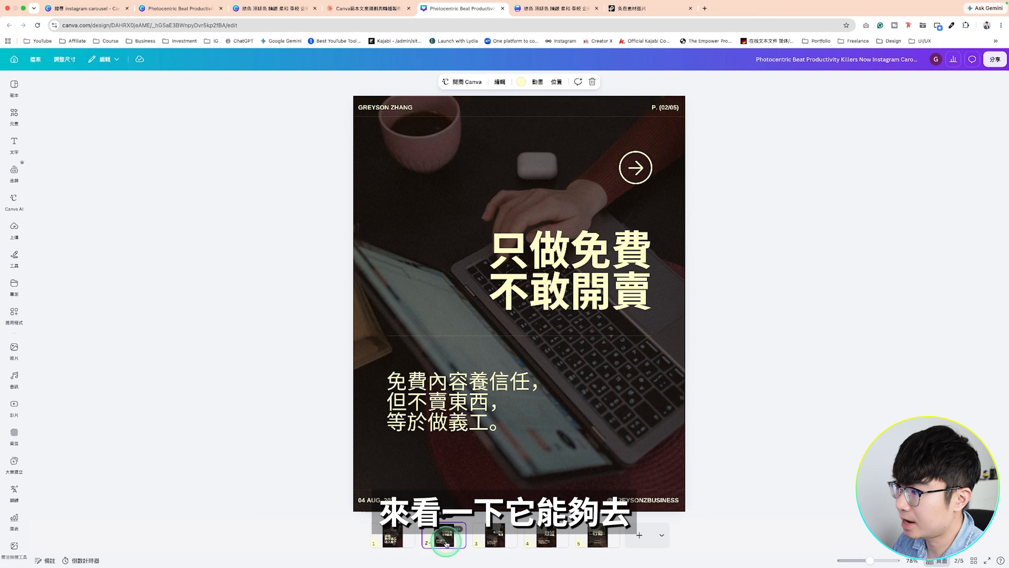
{"action": "left_click", "coordinate": [489, 536]}
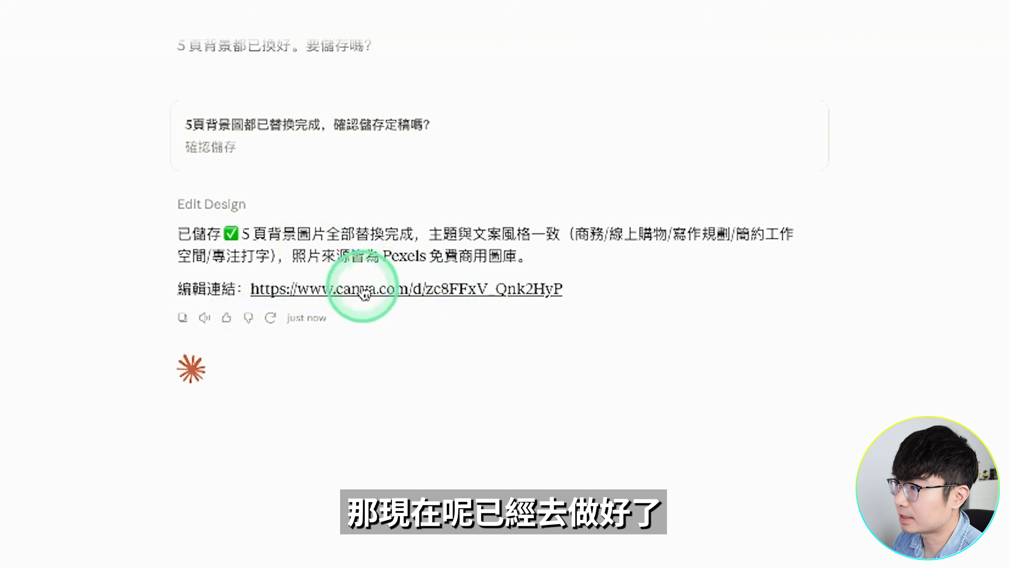
Open the saved carousel from Claude's edit link and check the replaced background photos across its pages
{"action": "left_click", "coordinate": [379, 289]}
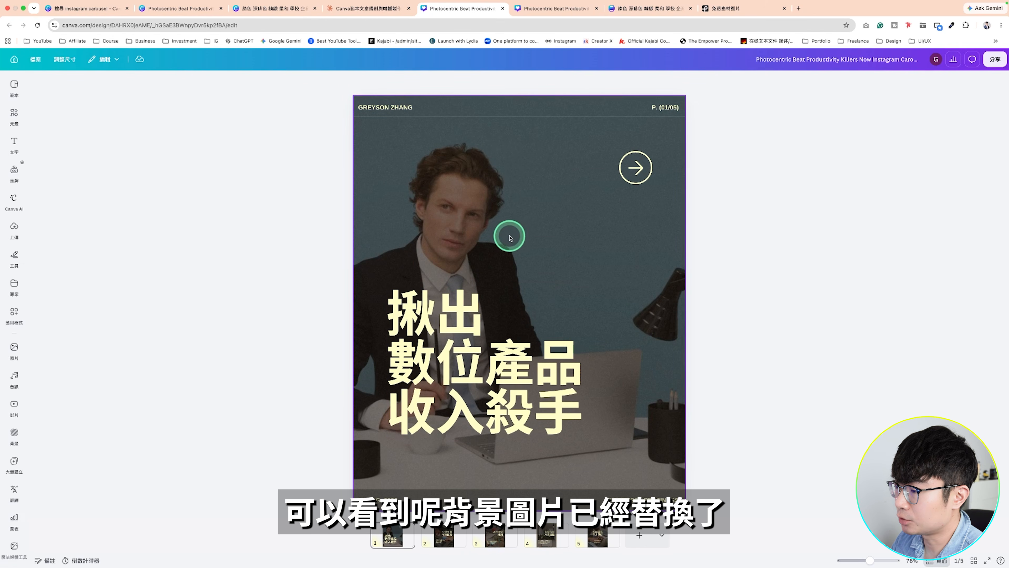
{"action": "left_click", "coordinate": [444, 535]}
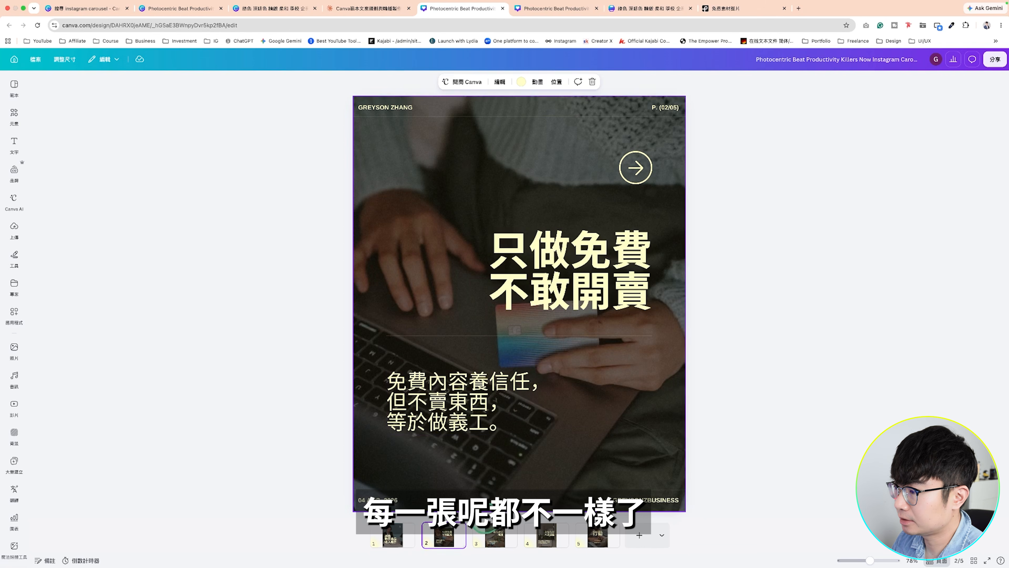
{"action": "left_click", "coordinate": [547, 537]}
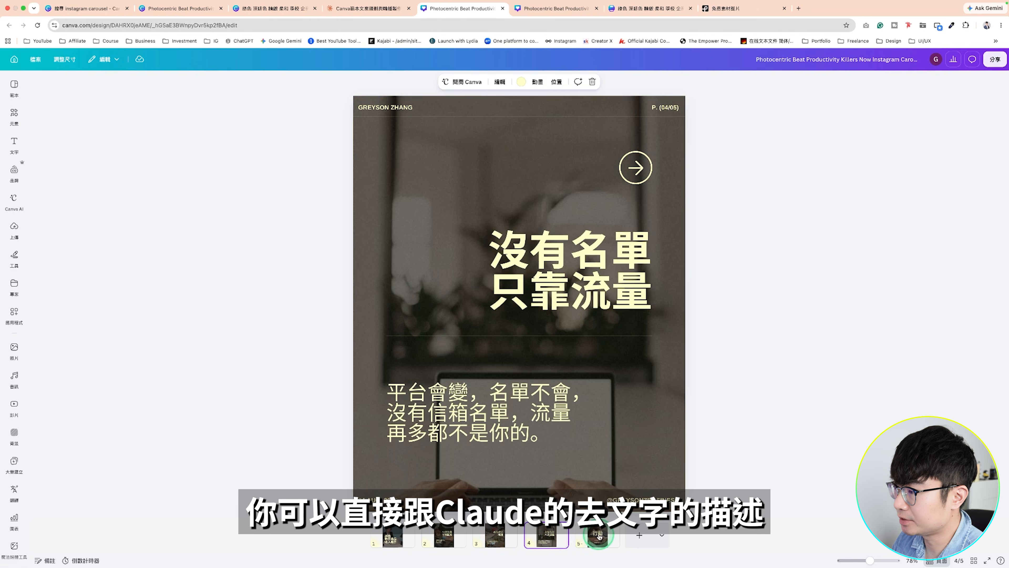
{"action": "left_click", "coordinate": [598, 538]}
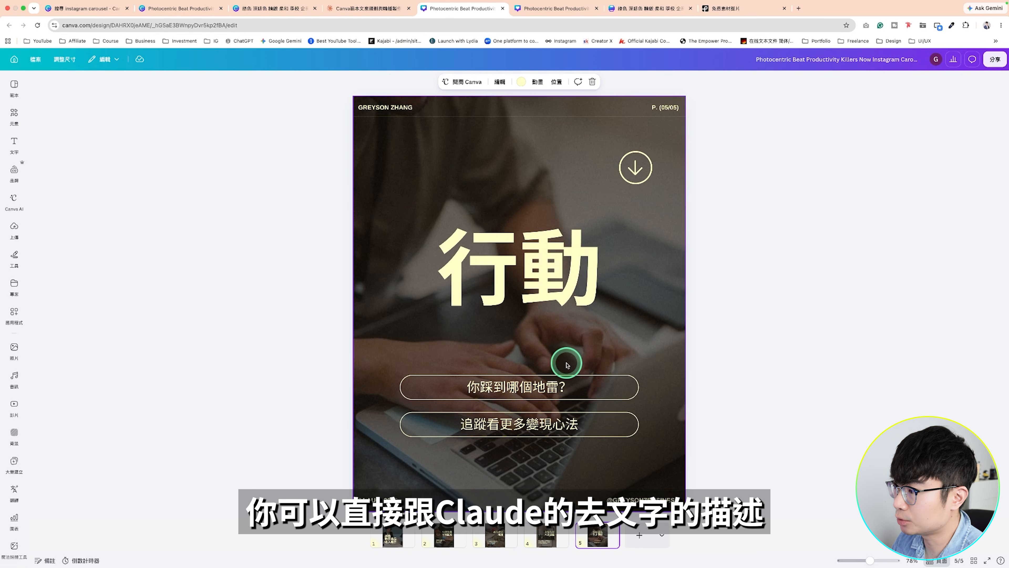
{"action": "left_click", "coordinate": [393, 199]}
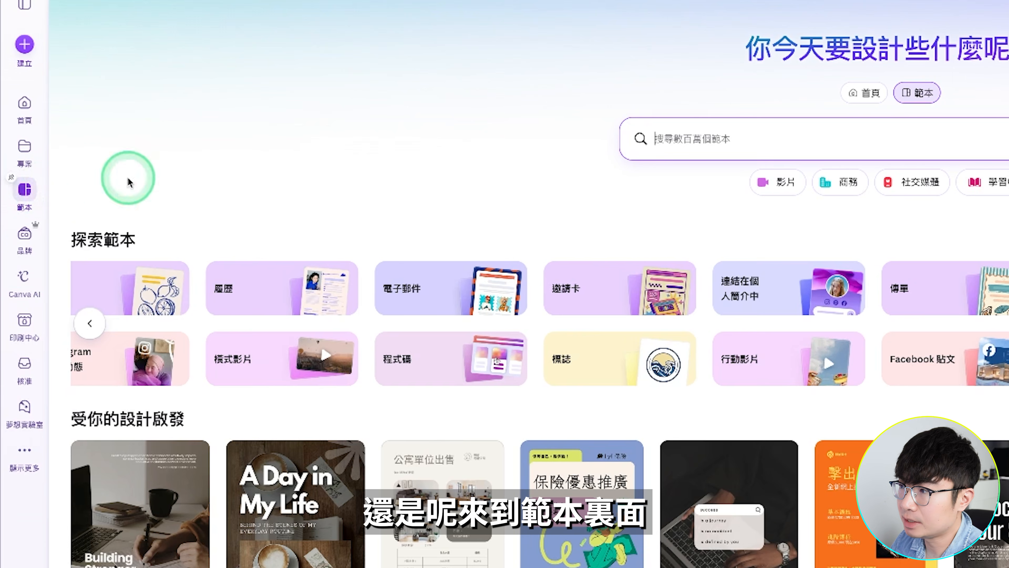
Search Canva's templates for infographic
{"action": "left_click", "coordinate": [685, 140]}
{"action": "type", "text": "info"}
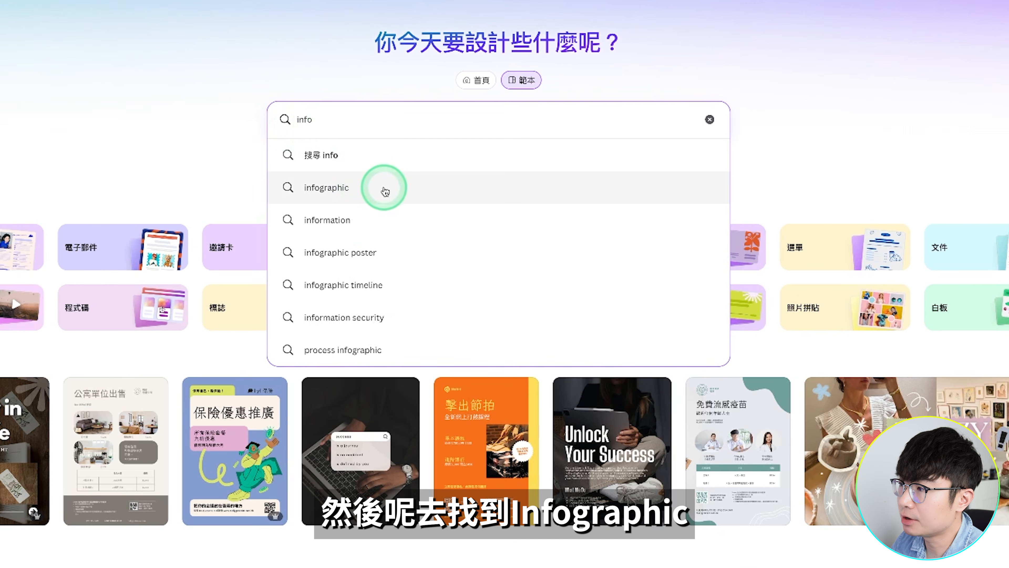
{"action": "left_click", "coordinate": [402, 191]}
Open the Peach Yellow and Green Playful Study Tips Infographic template as a customizable design and select its full edit link for copying
{"action": "scroll", "coordinate": [258, 172], "scroll_direction": "down", "scroll_amount": 5}
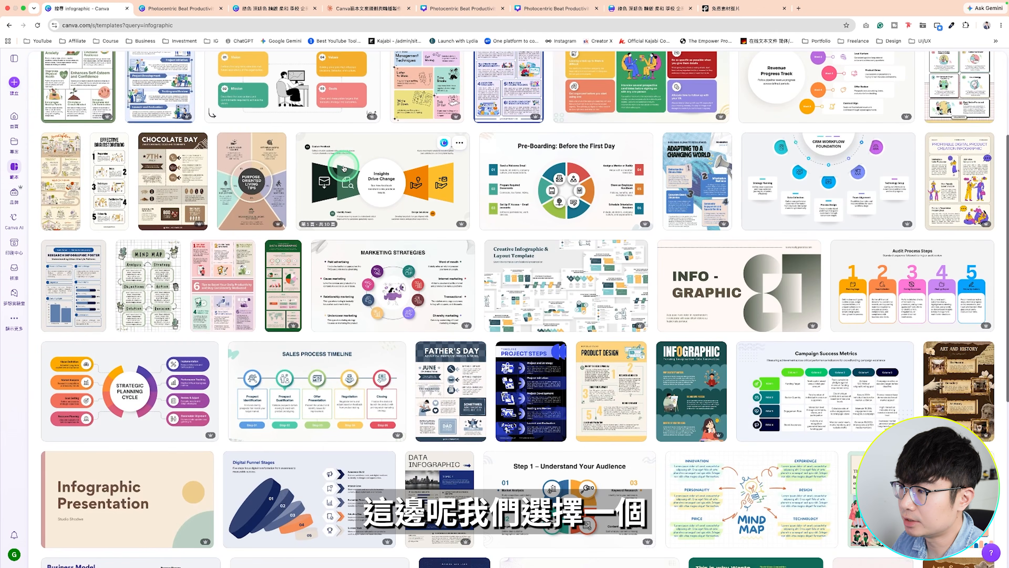
{"action": "scroll", "coordinate": [344, 169], "scroll_direction": "down", "scroll_amount": 2}
{"action": "scroll", "coordinate": [671, 234], "scroll_direction": "down", "scroll_amount": 6}
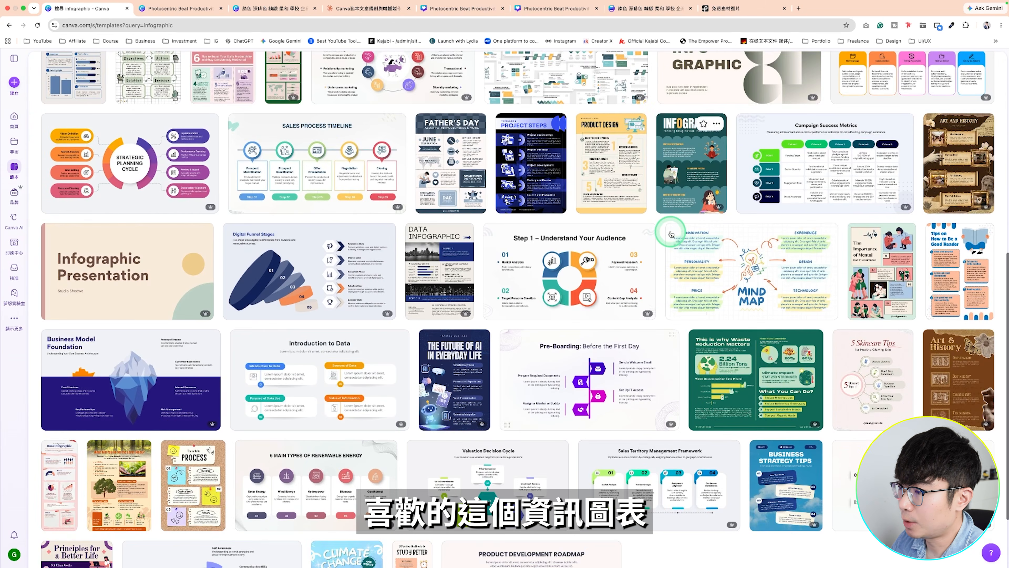
{"action": "scroll", "coordinate": [671, 234], "scroll_direction": "down", "scroll_amount": 3}
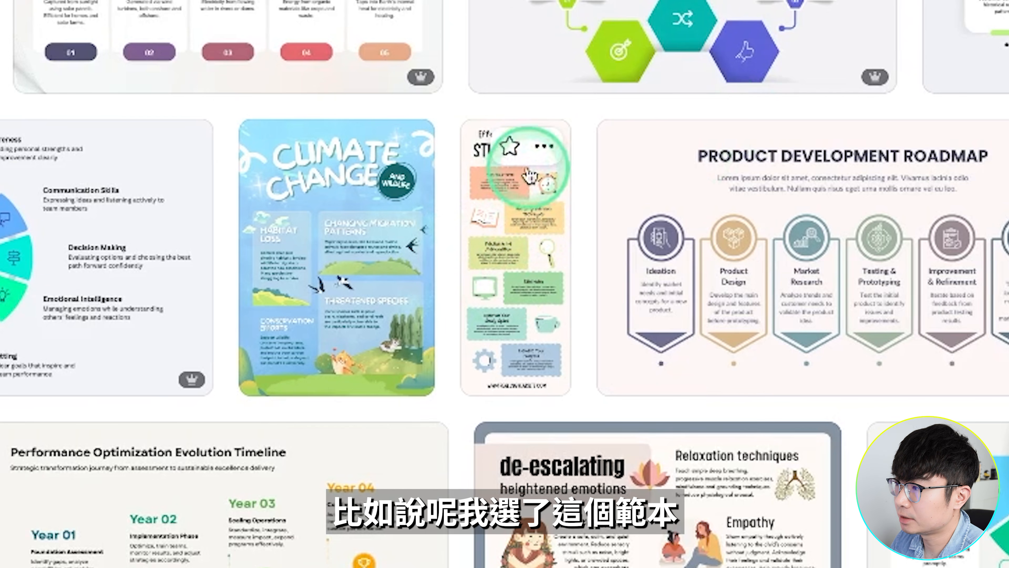
{"action": "left_click", "coordinate": [547, 156]}
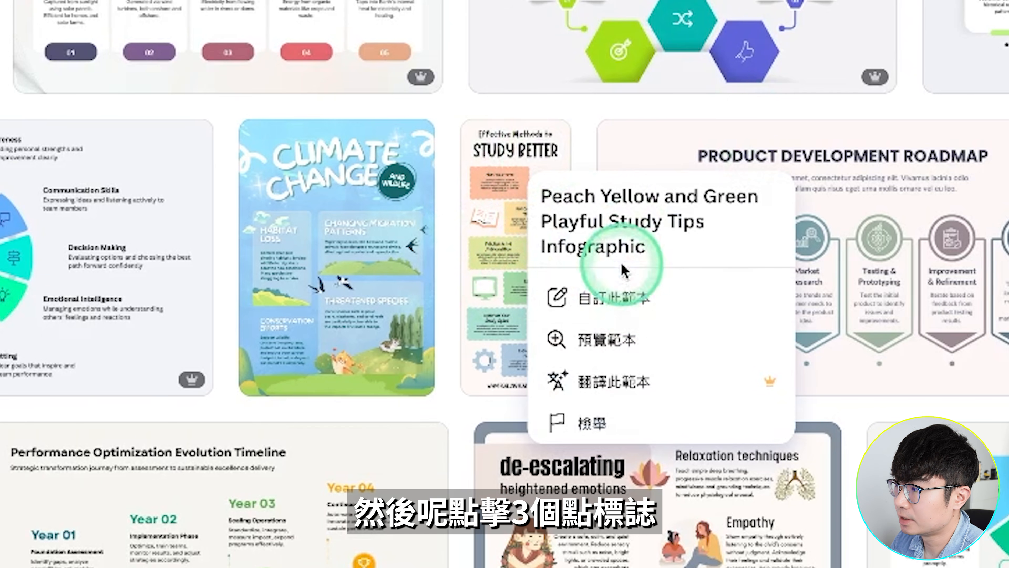
{"action": "left_click", "coordinate": [628, 295]}
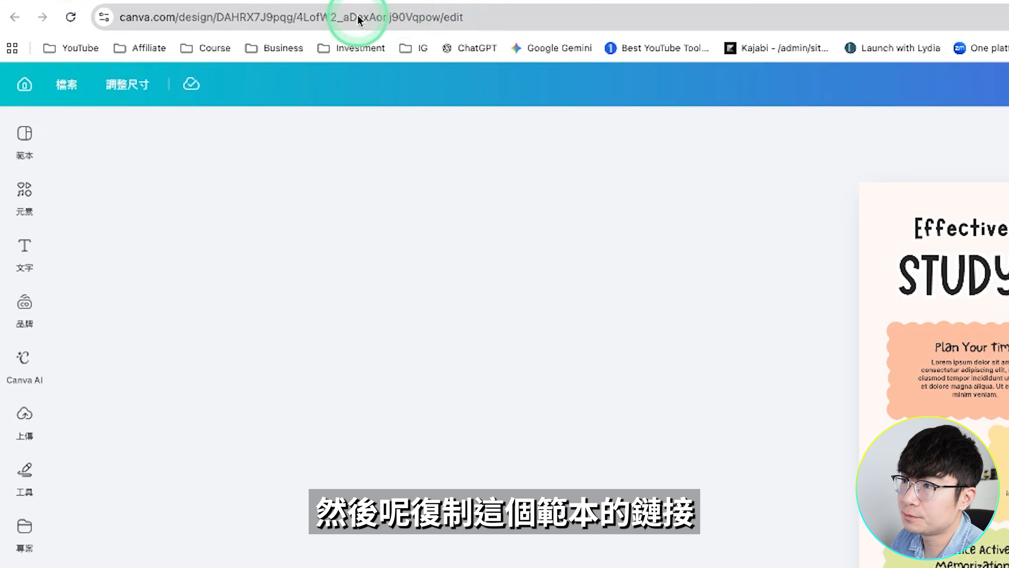
{"action": "left_click", "coordinate": [358, 18]}
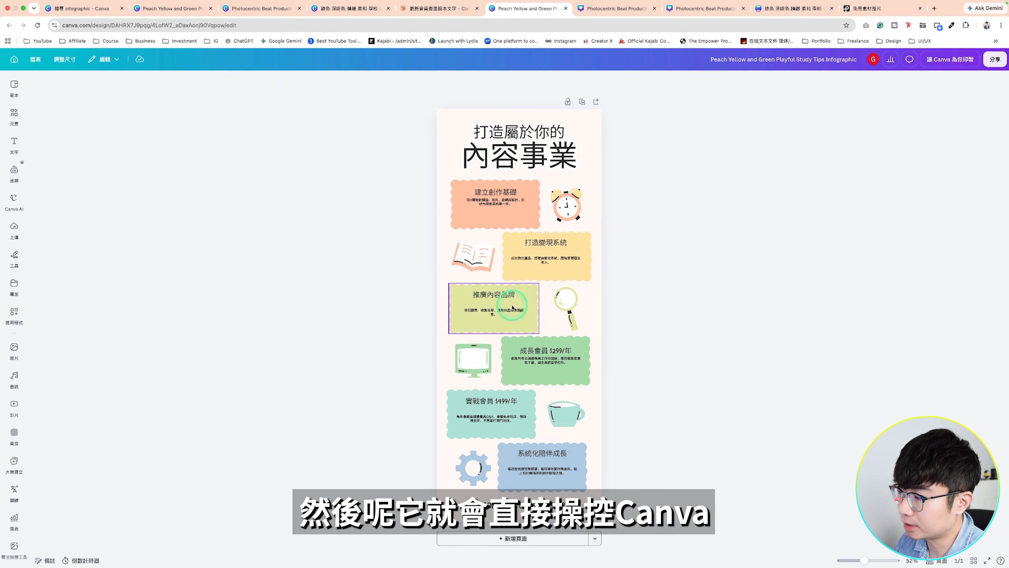
Inspect the rewritten infographic's text blocks 打造變現系統 and 建立創作基礎 by selecting them in the editor
{"action": "left_click", "coordinate": [554, 248]}
{"action": "left_click", "coordinate": [504, 191]}
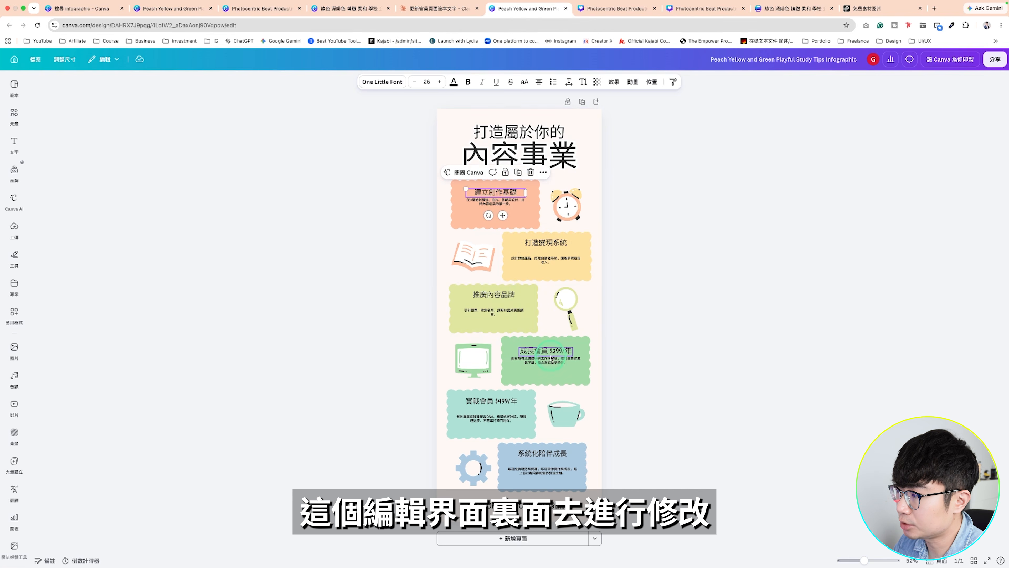